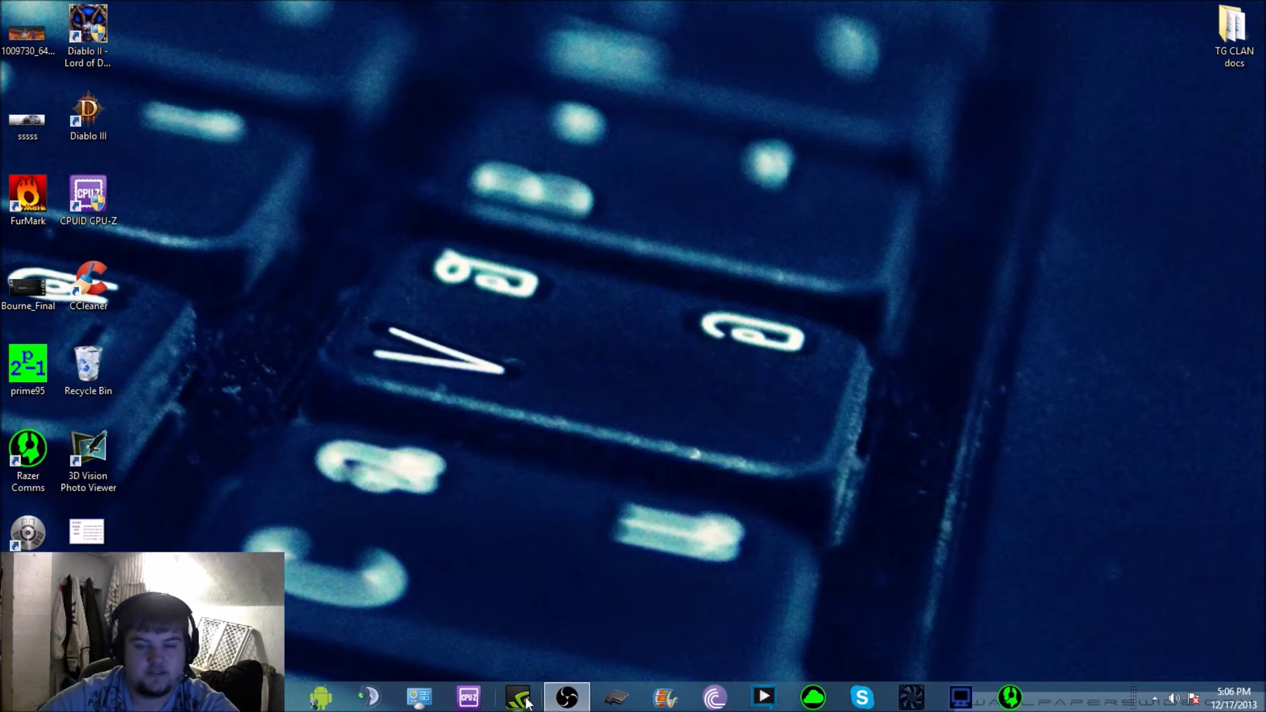
Launch GeForce Experience maximised and browse Games and Drivers to My Rig, showing GTX 780 with driver 331.93
left_click(521, 699)
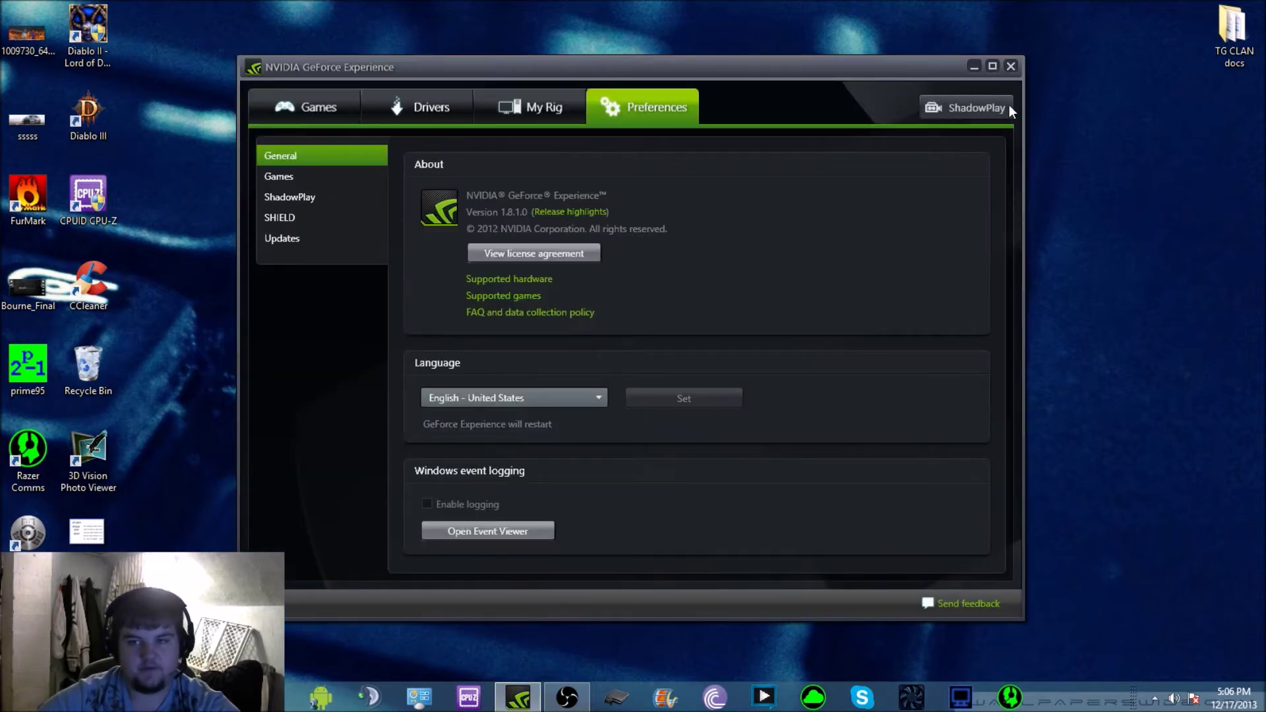
left_click(994, 67)
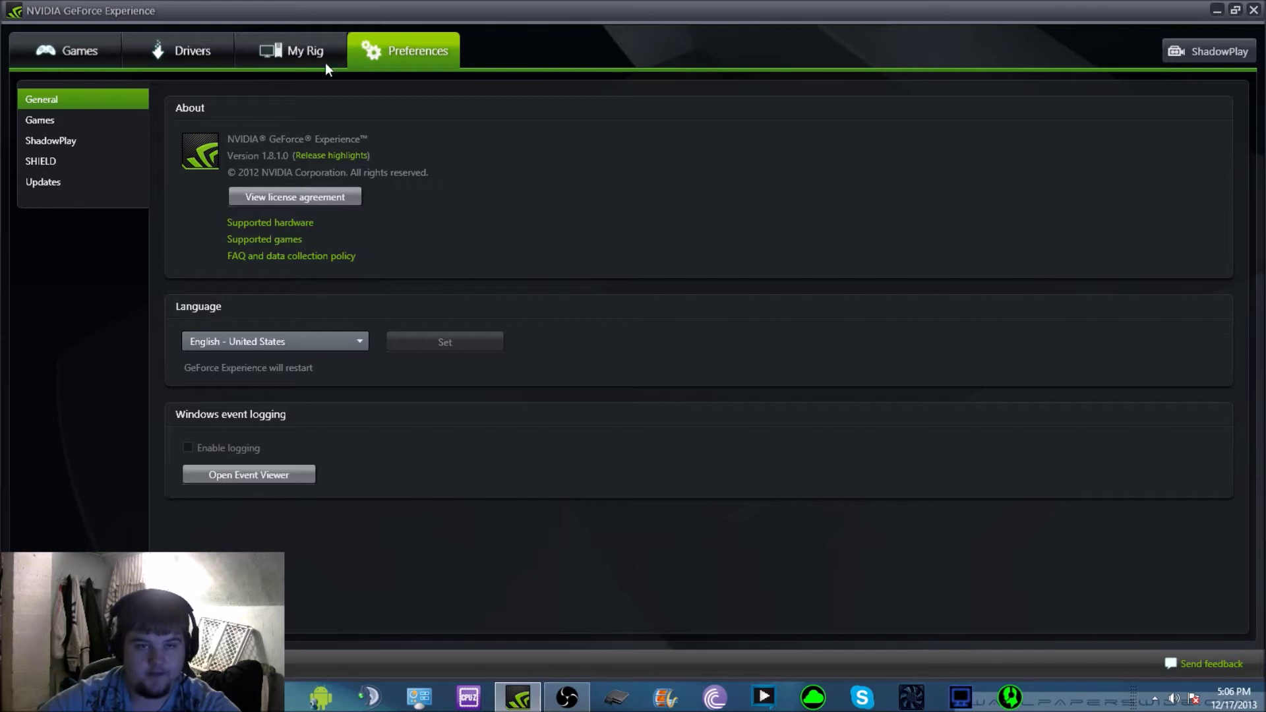
left_click(69, 49)
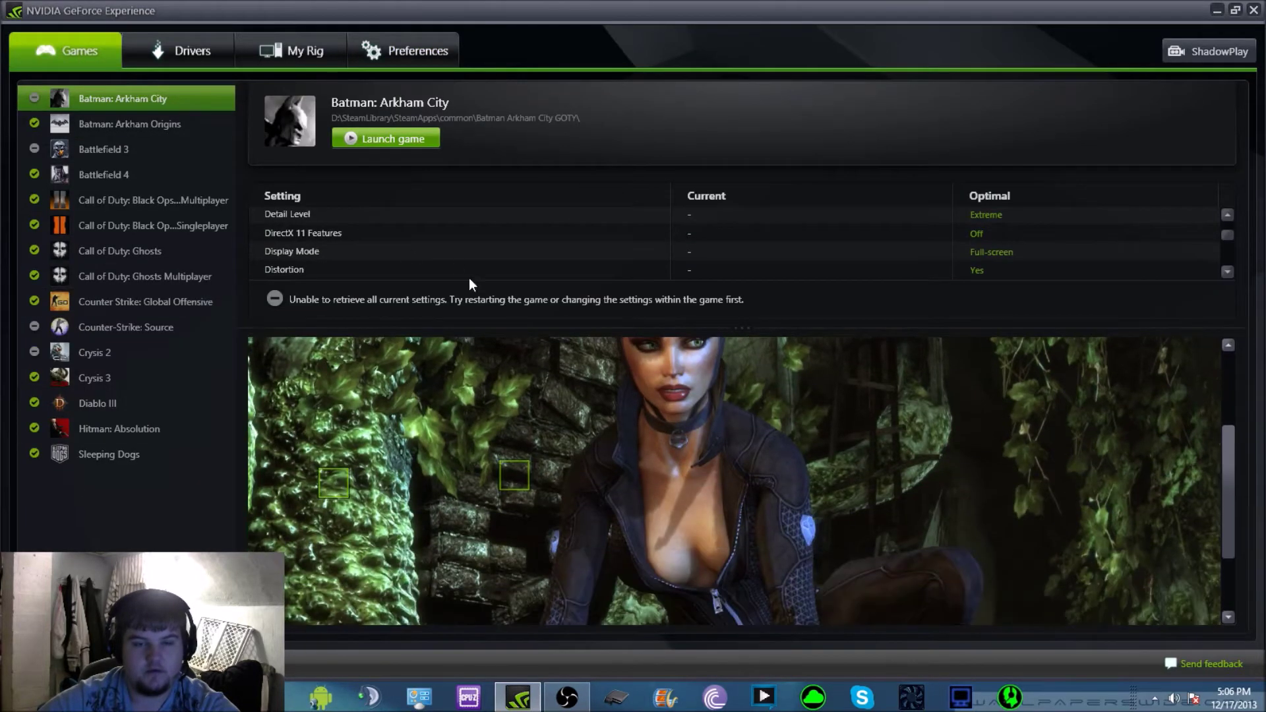
left_click(195, 56)
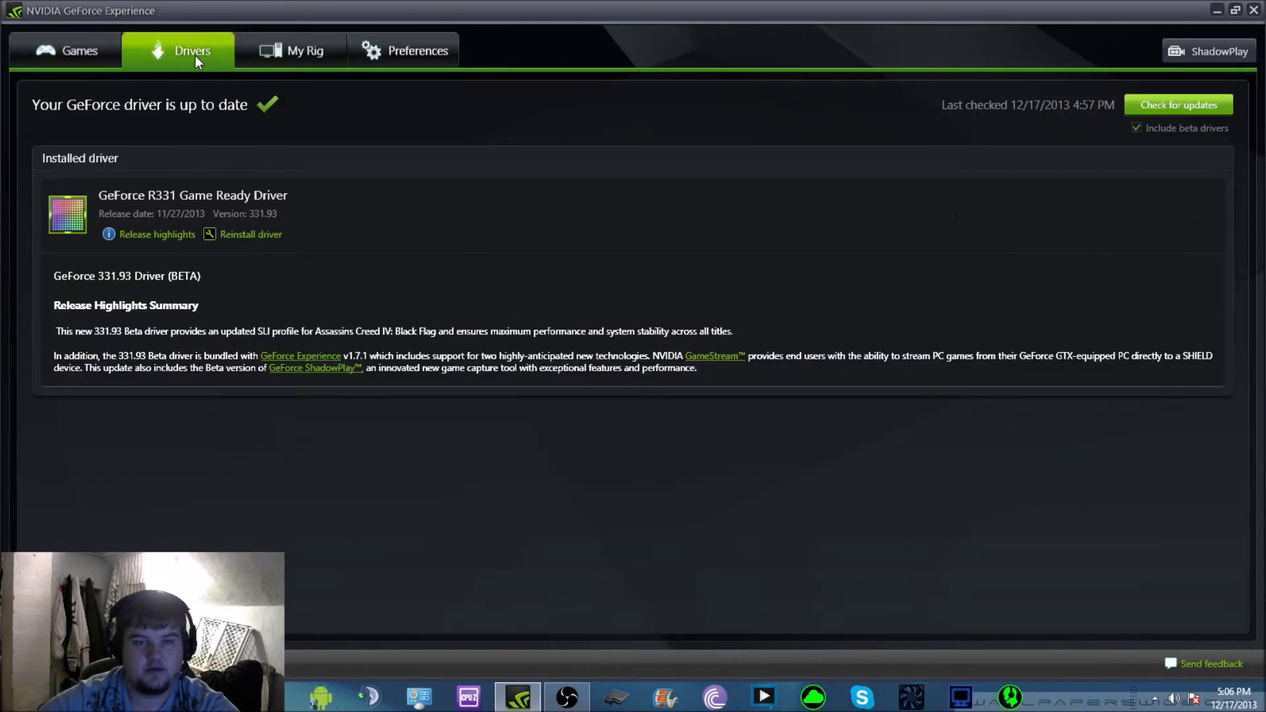
left_click(105, 53)
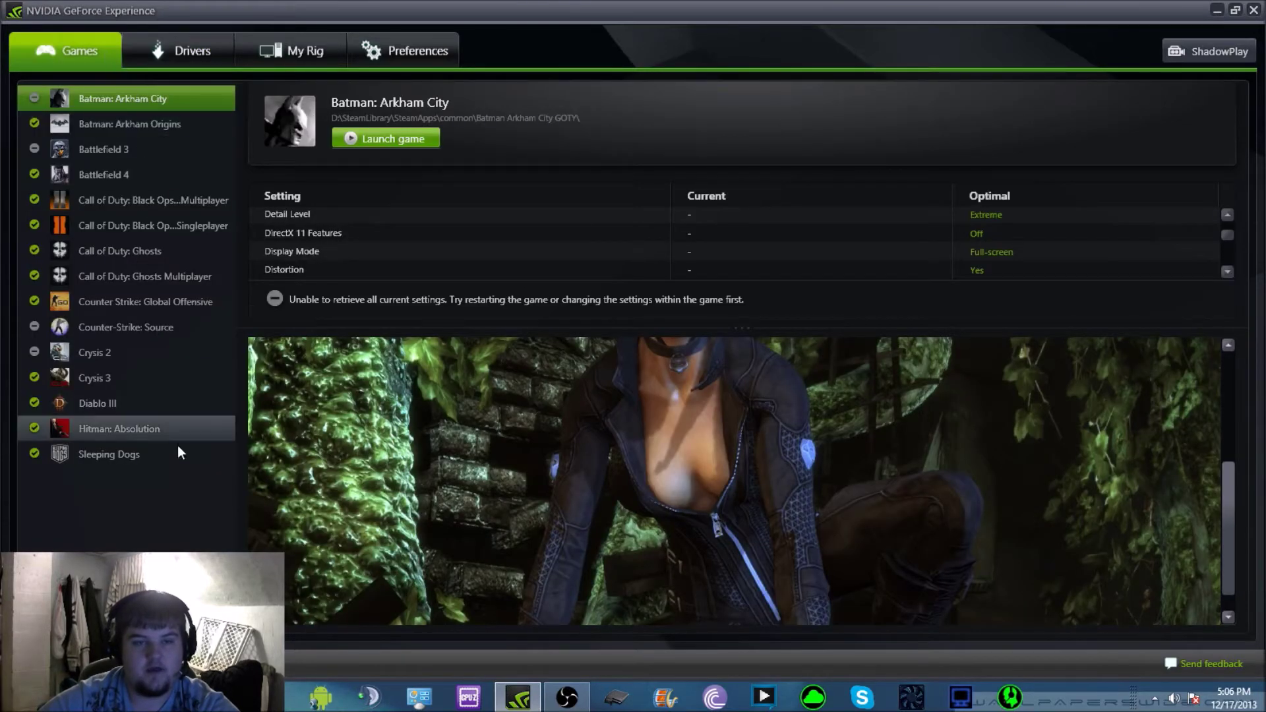
left_click(220, 43)
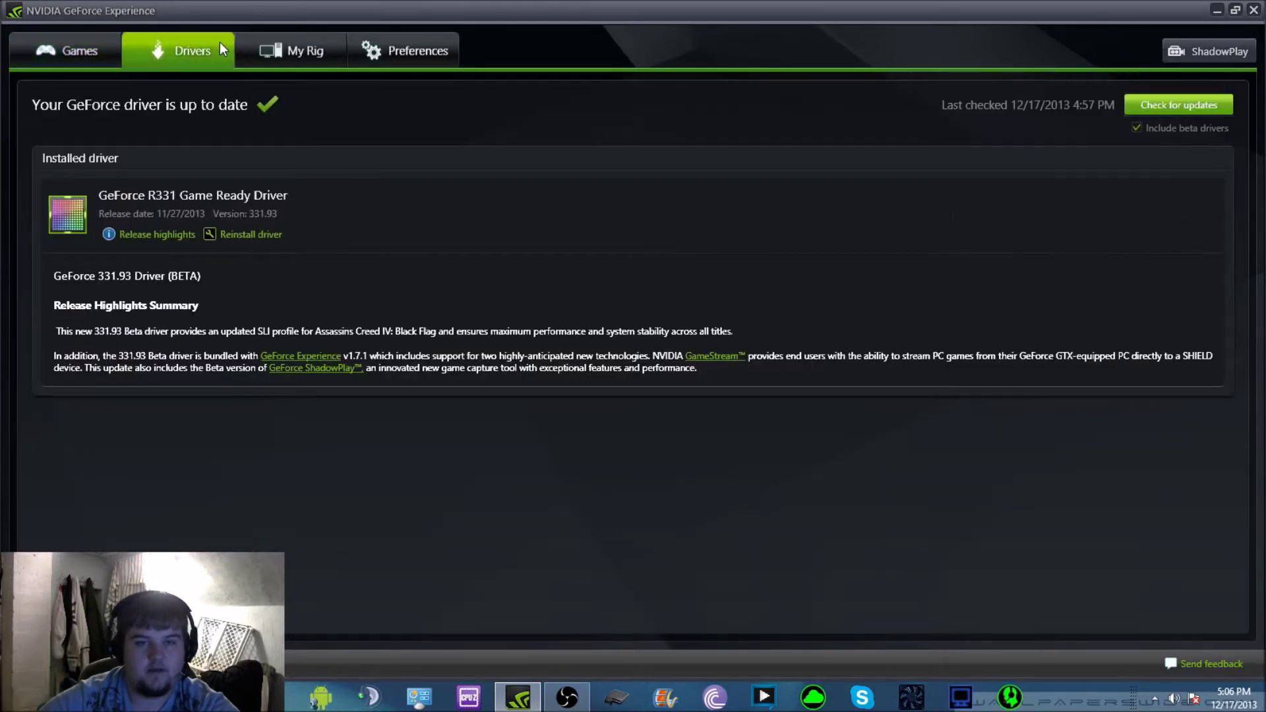
left_click(314, 54)
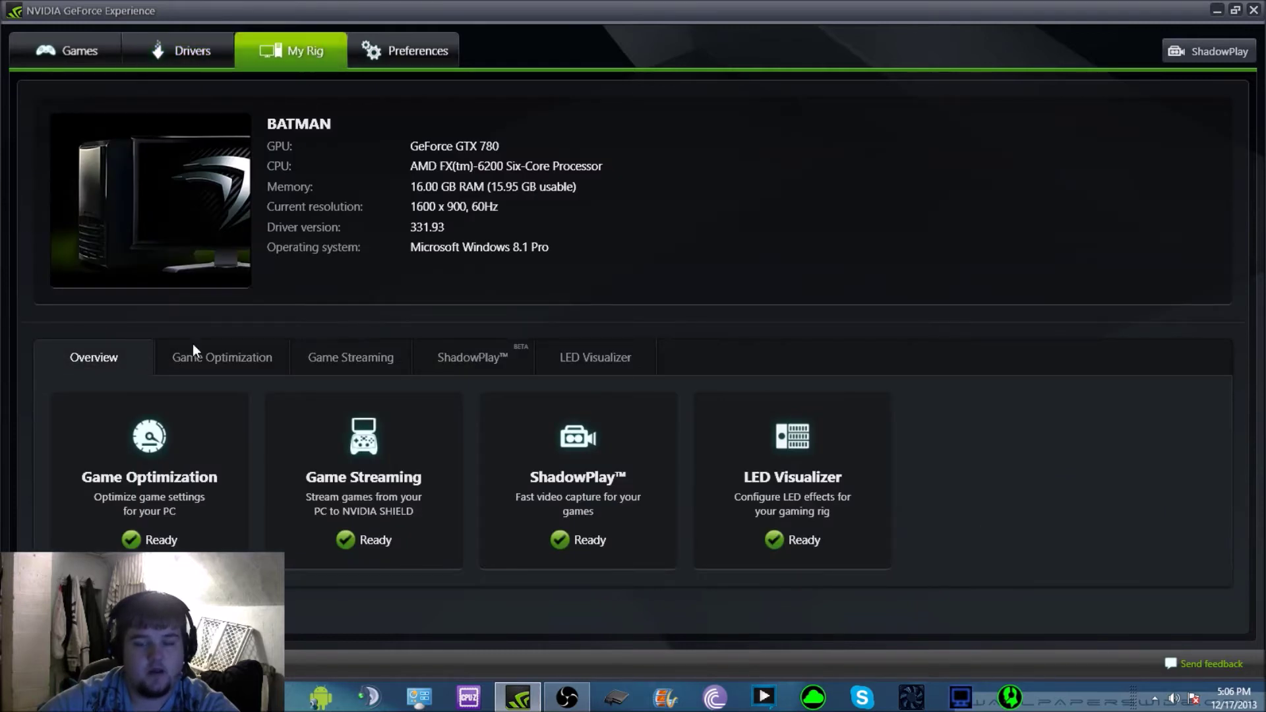
left_click(249, 362)
Review the Game Optimization, Game Streaming, ShadowPlay and LED Visualizer requirements, then bring up the ShadowPlay panel
left_click(108, 347)
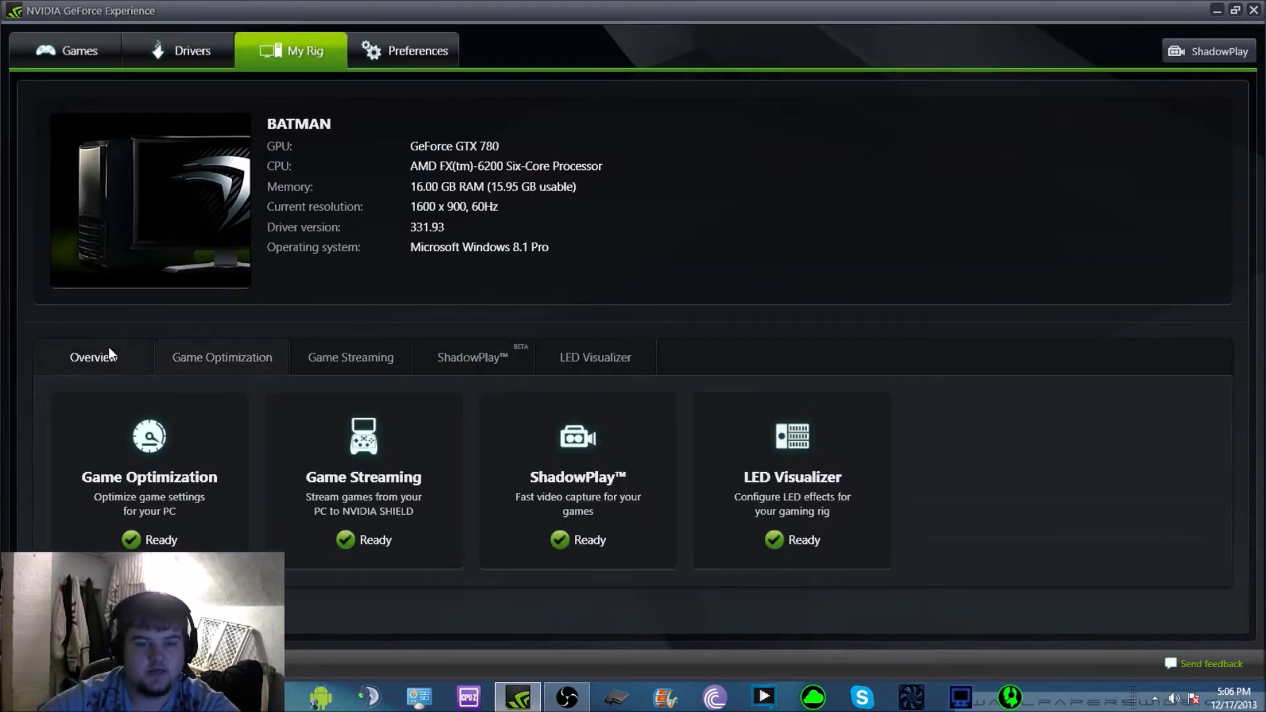
left_click(235, 357)
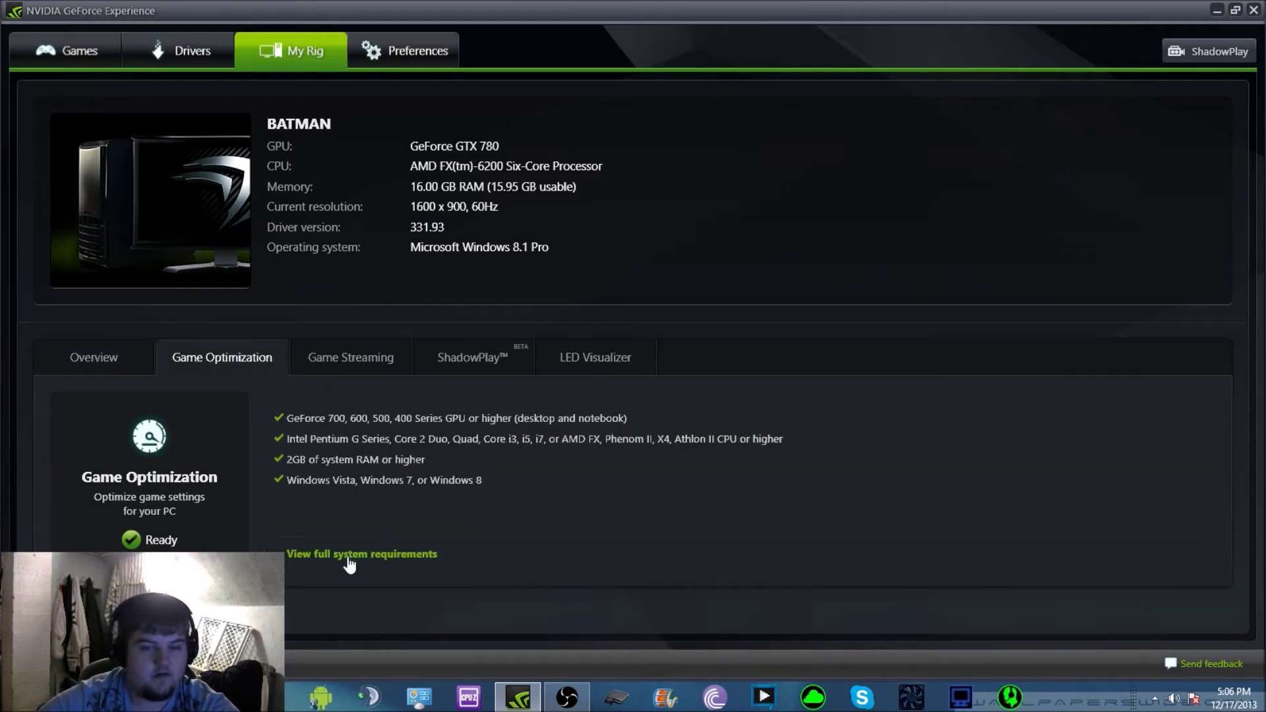
left_click(356, 366)
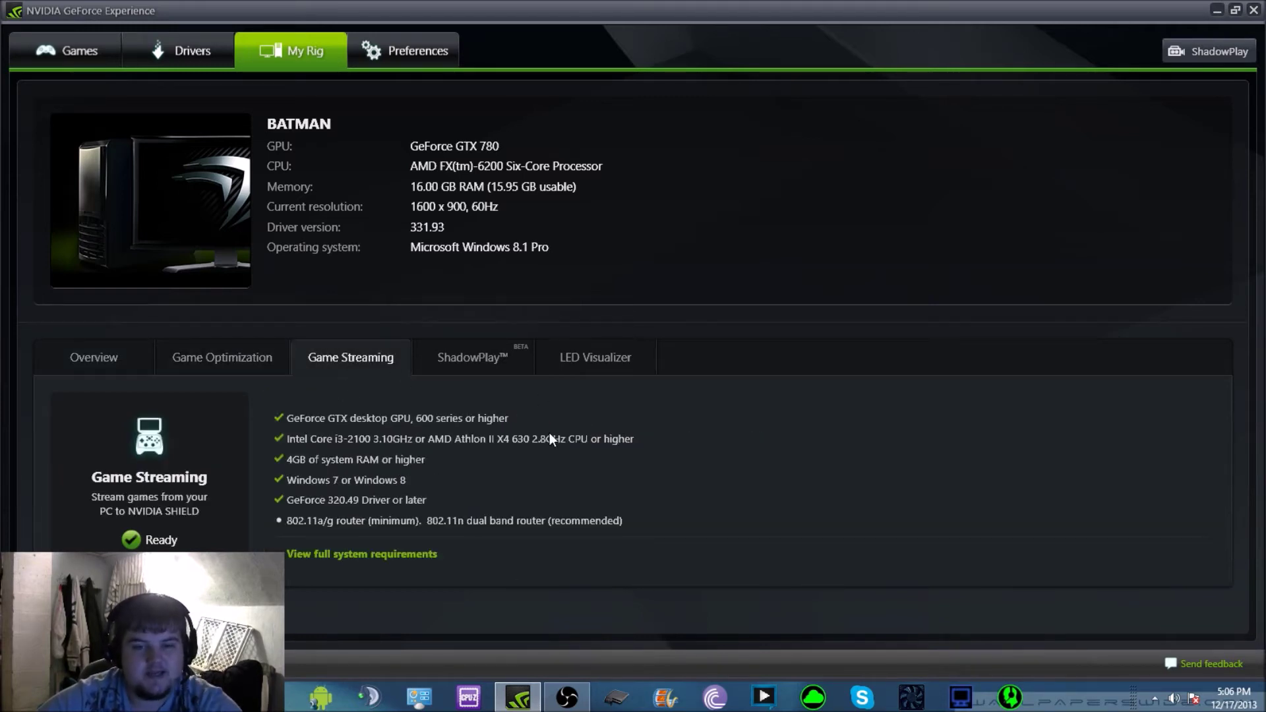
left_click(481, 352)
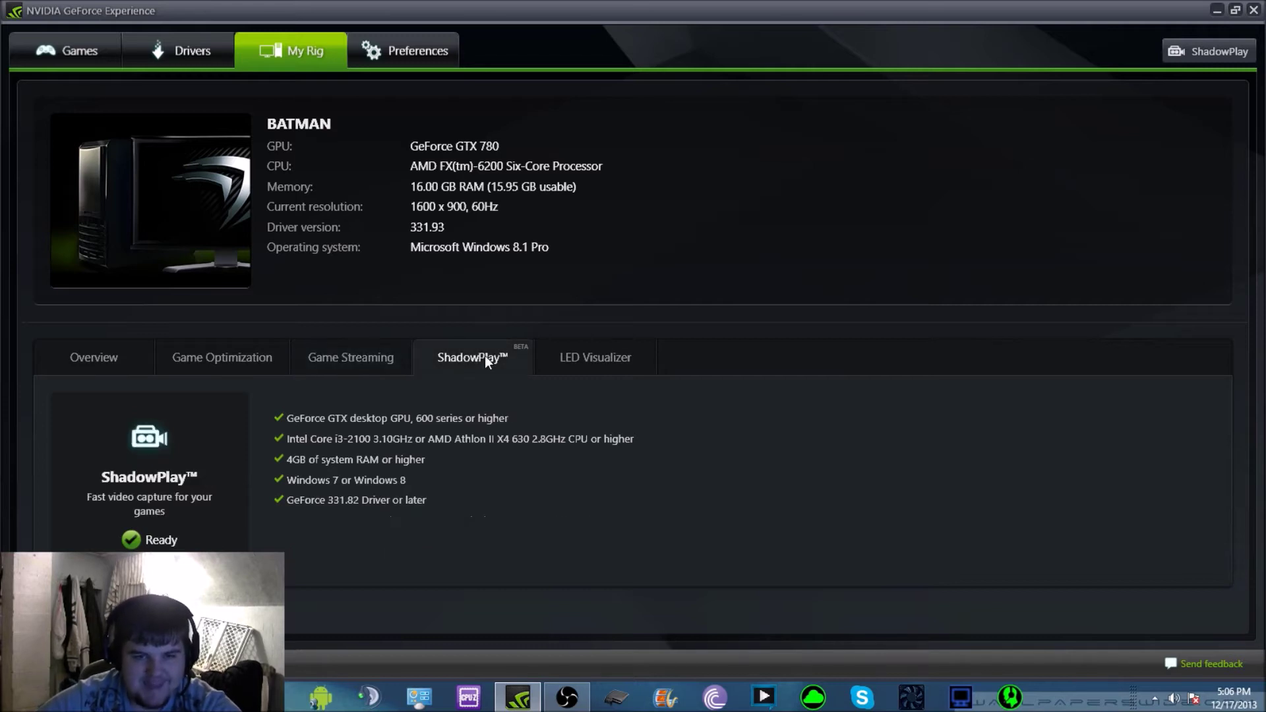
left_click(610, 356)
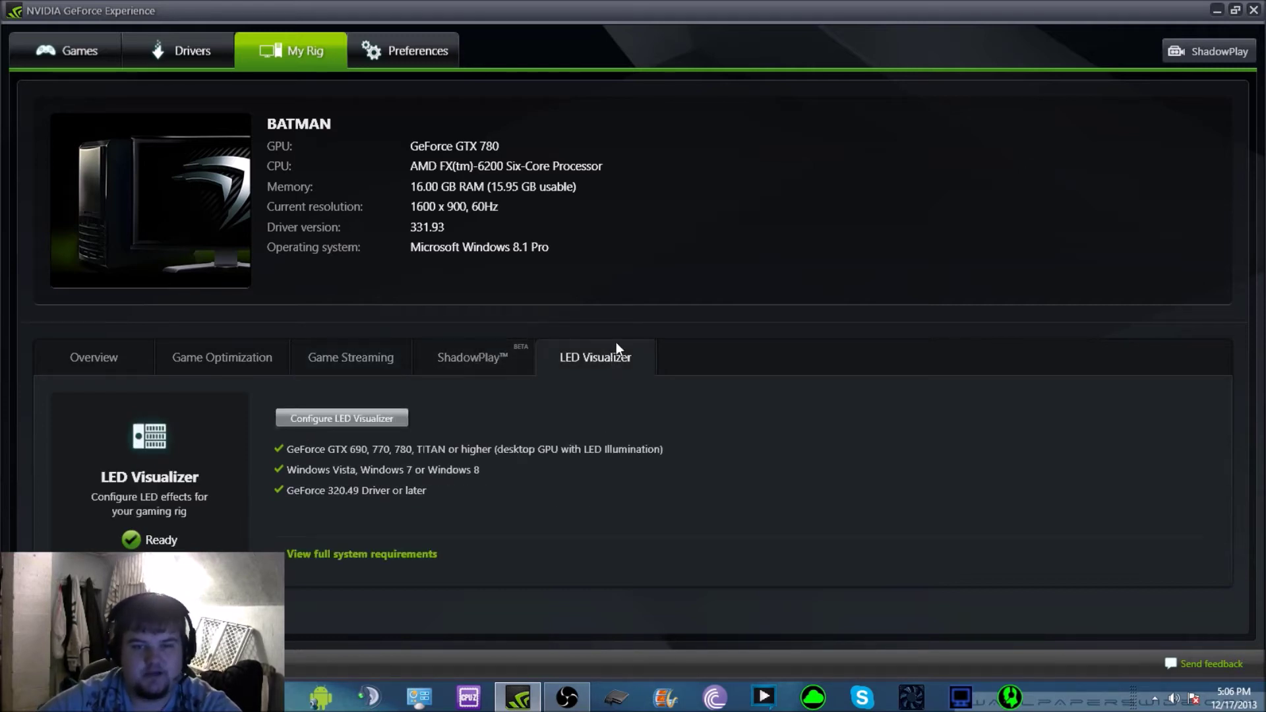
left_click(493, 358)
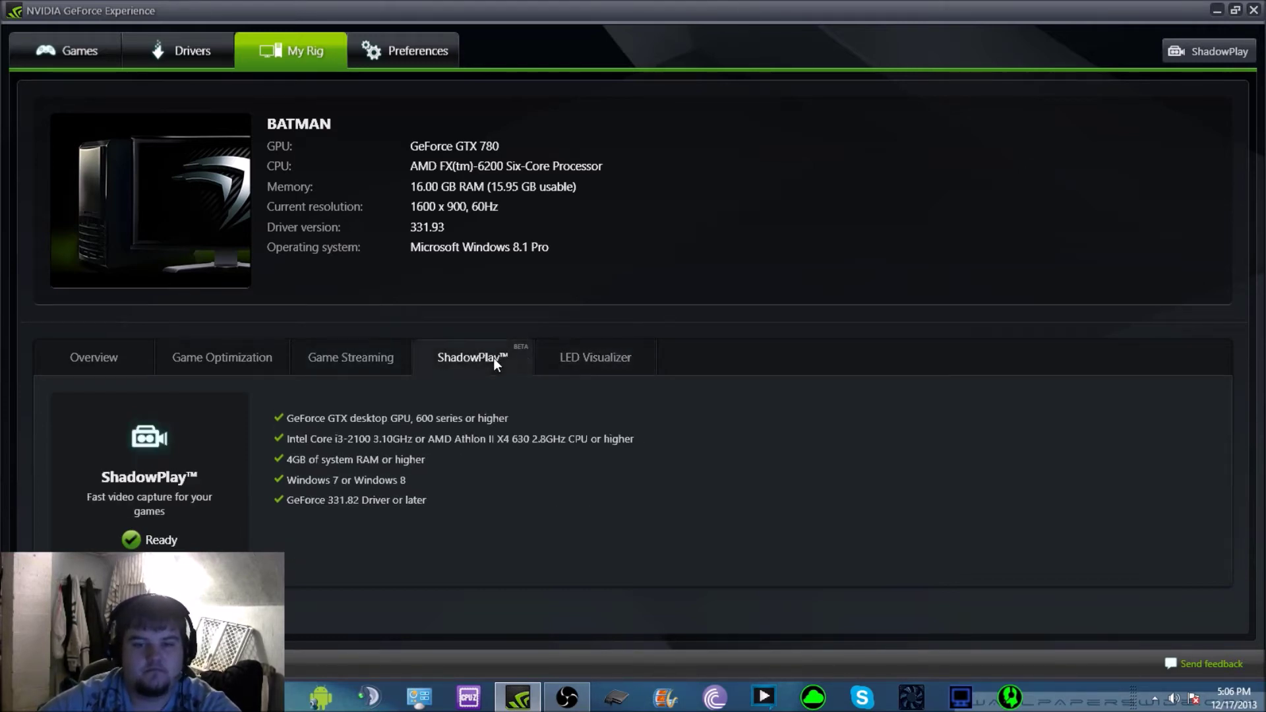
left_click(1171, 50)
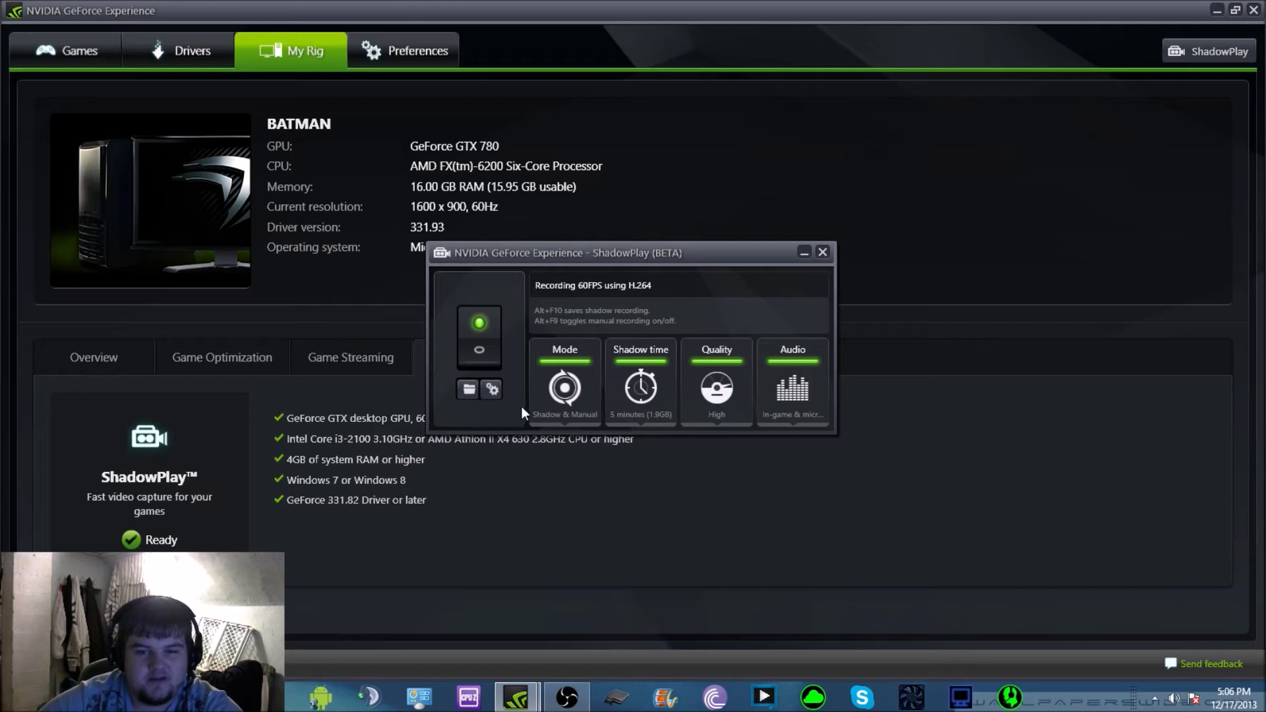
Browse the Games, General, ShadowPlay, SHIELD GameStream and Updates preference pages
left_click(493, 390)
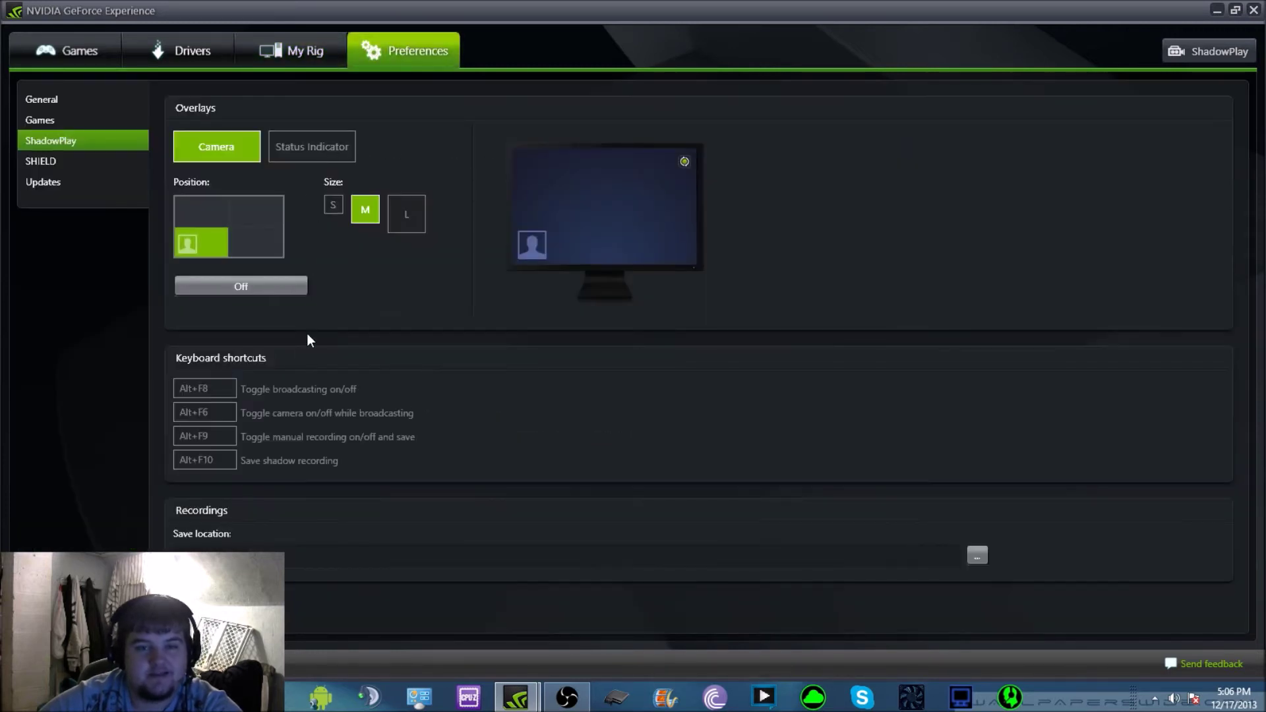
left_click(49, 119)
left_click(65, 100)
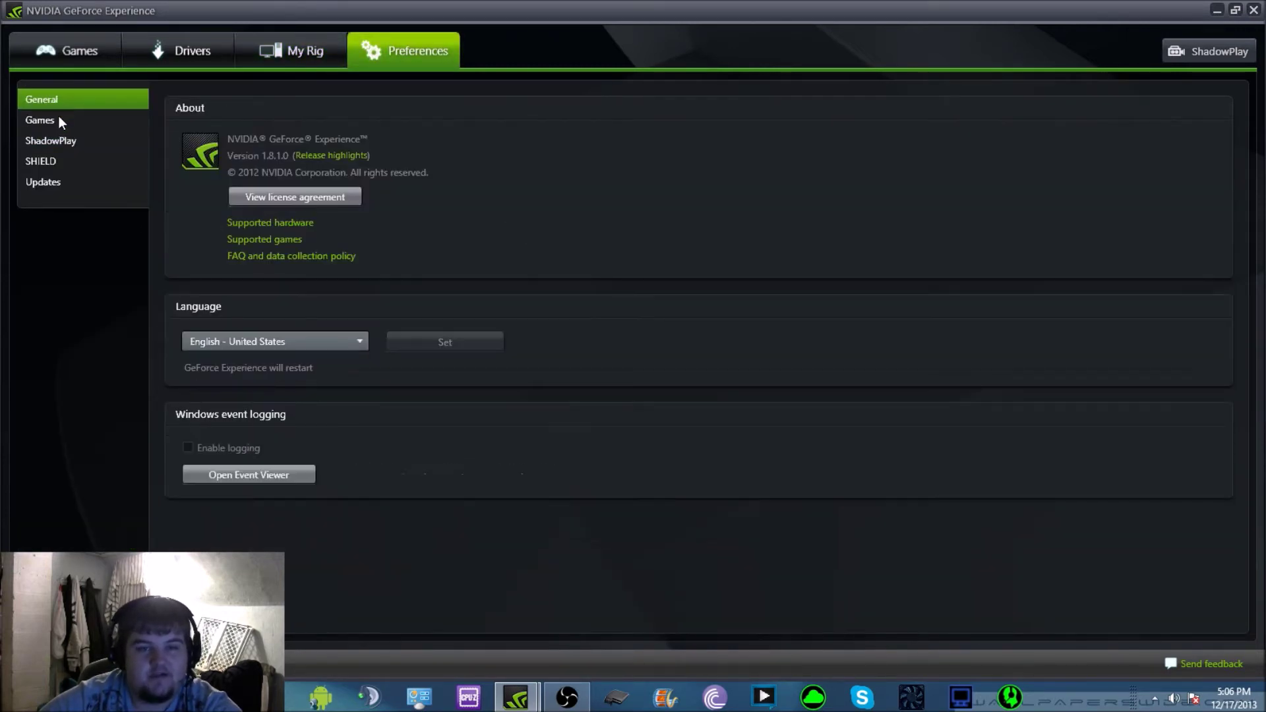
left_click(57, 142)
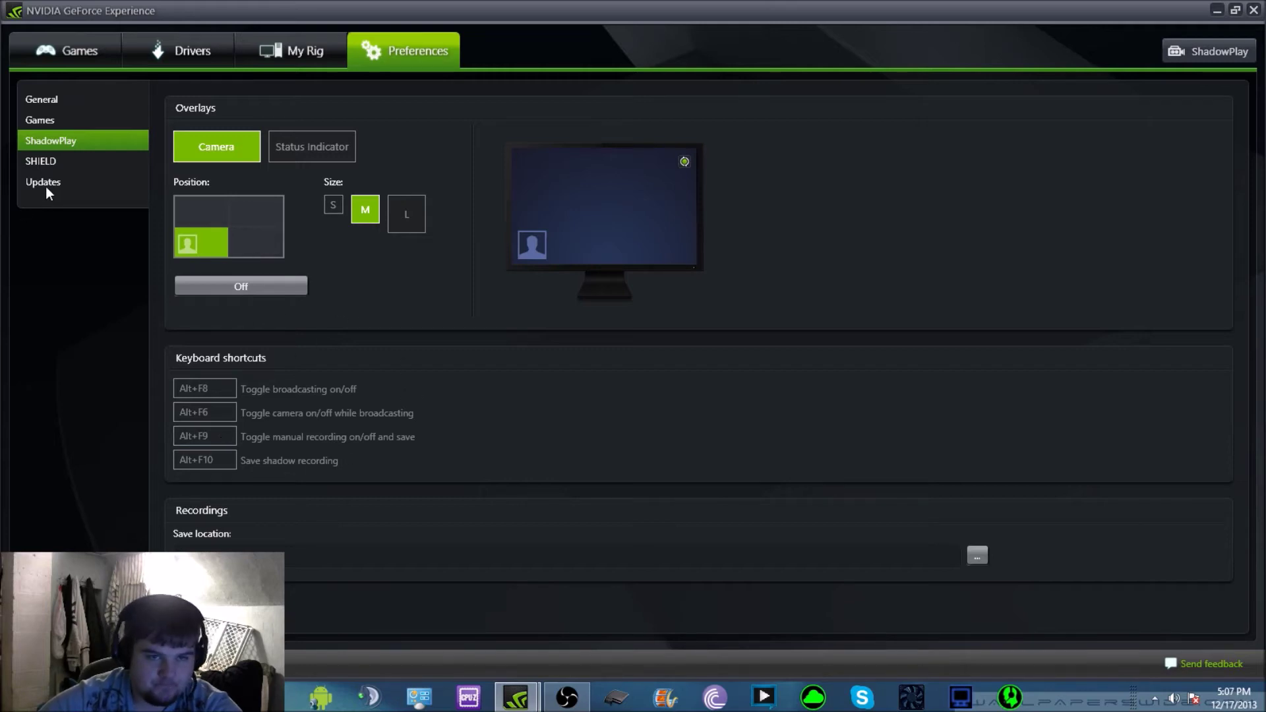
left_click(49, 164)
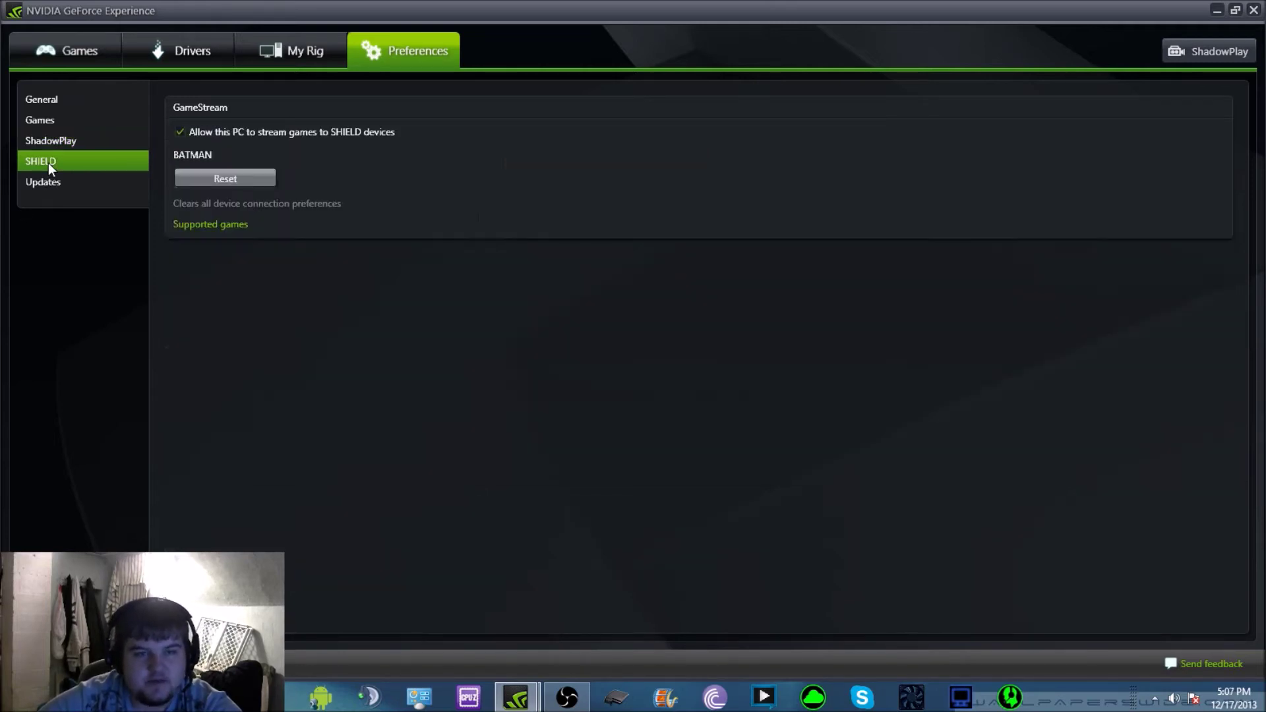
left_click(43, 184)
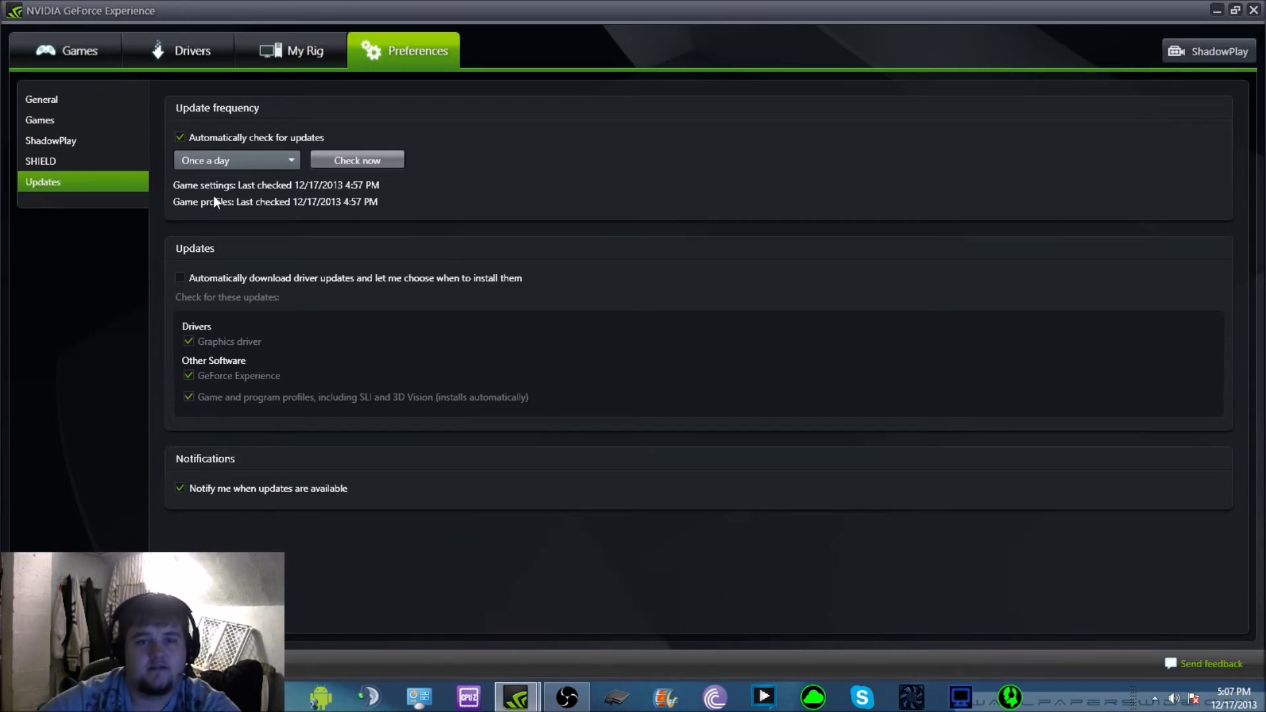
Return from My Rig to Preferences and bring the ShadowPlay (BETA) panel back up
left_click(281, 53)
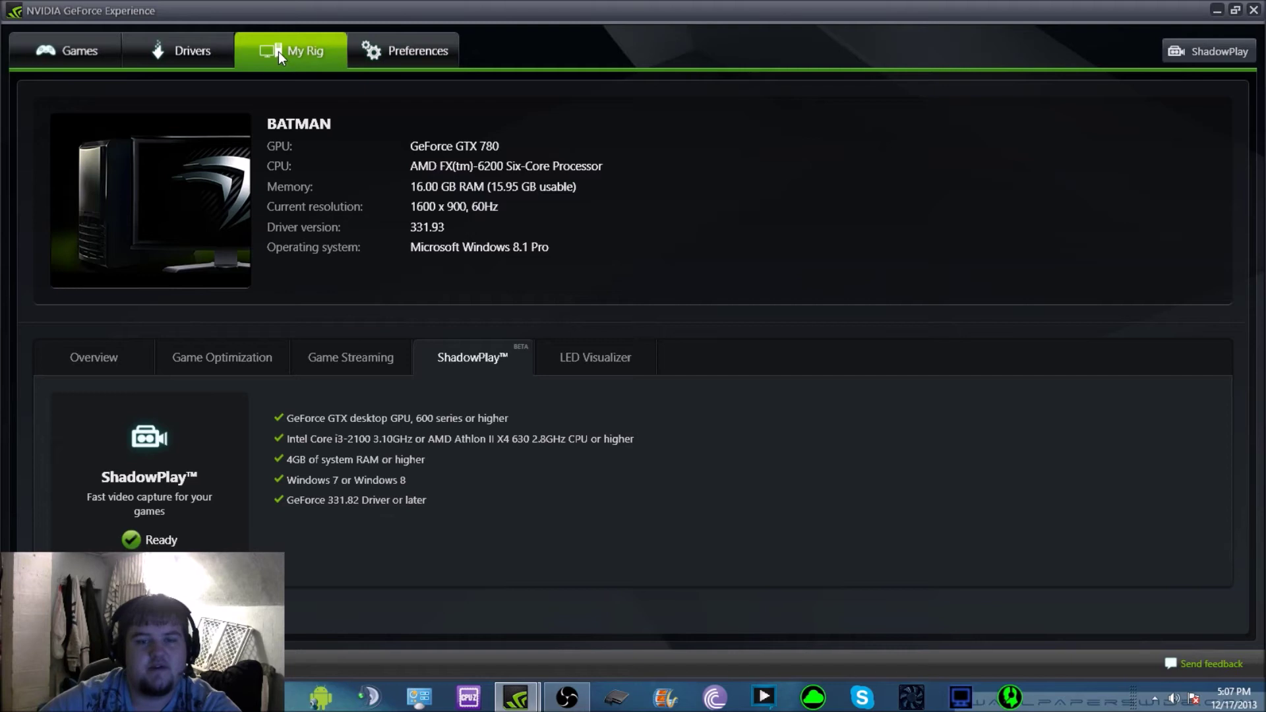
left_click(376, 53)
left_click(1192, 62)
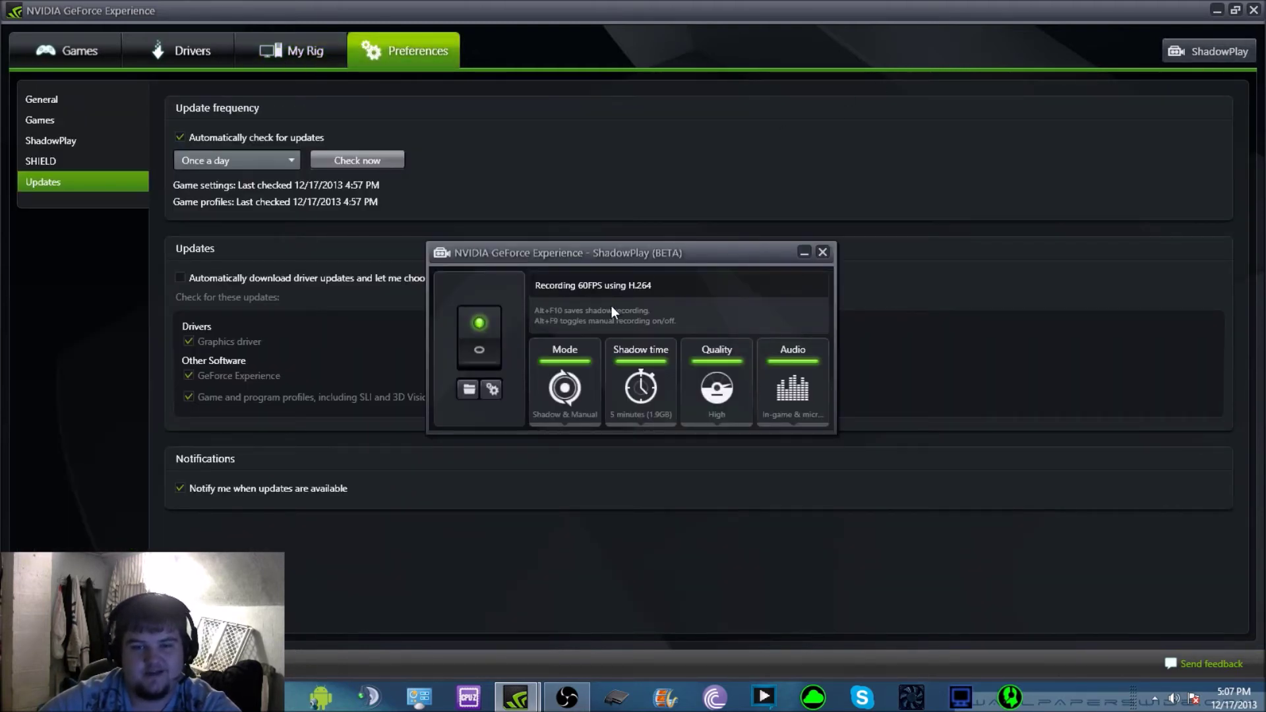
Toggle ShadowPlay off and on, then view the Shadow & Manual, Shadow, Manual and Twitch modes unchanged
left_click(486, 352)
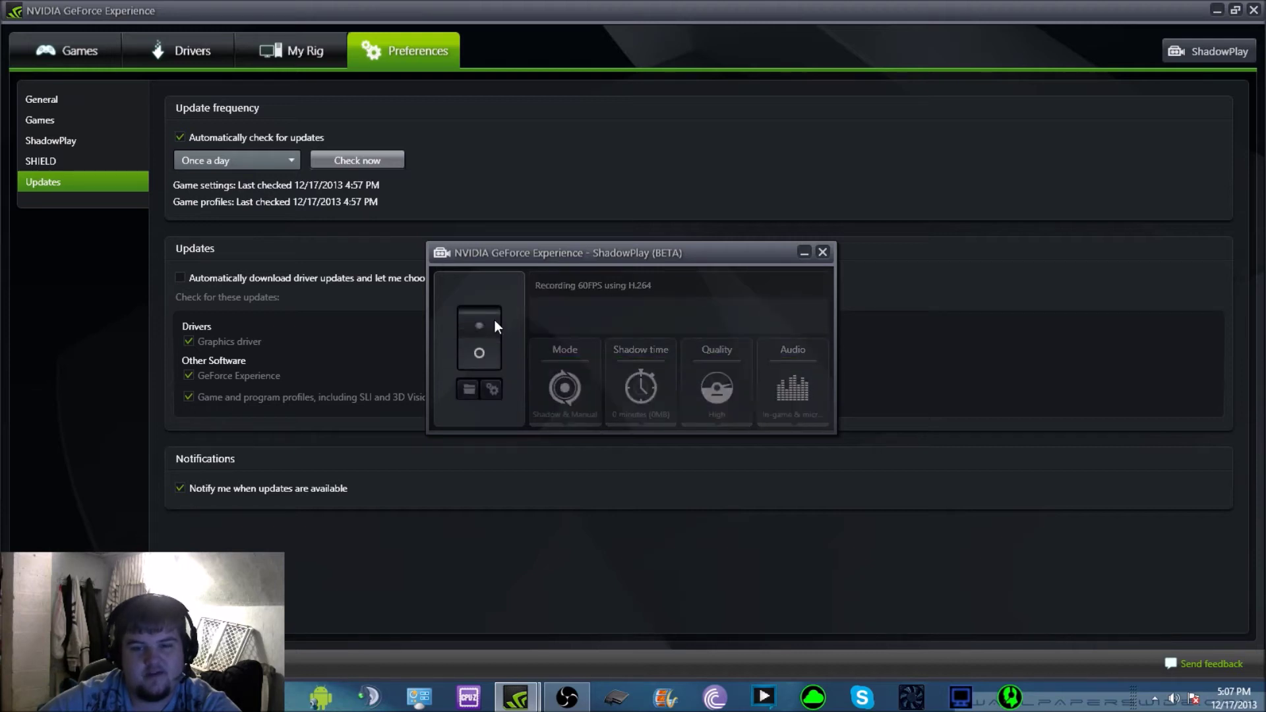
left_click(496, 320)
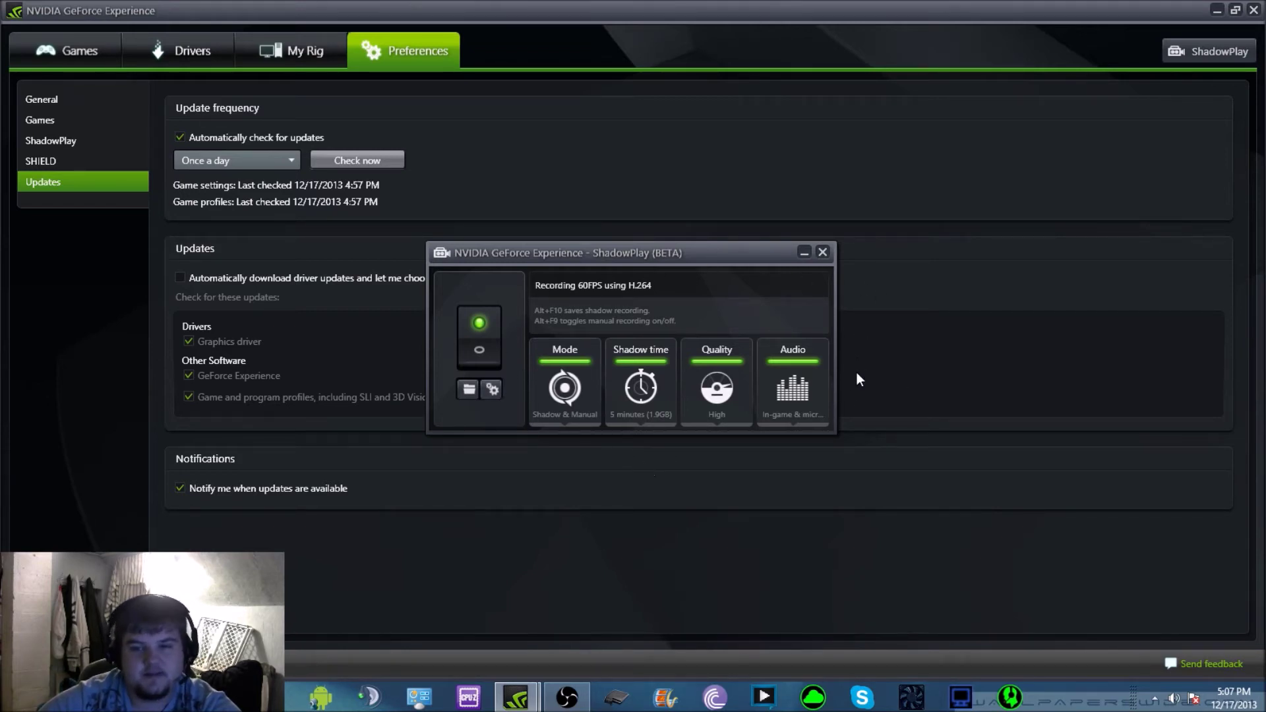
left_click(579, 393)
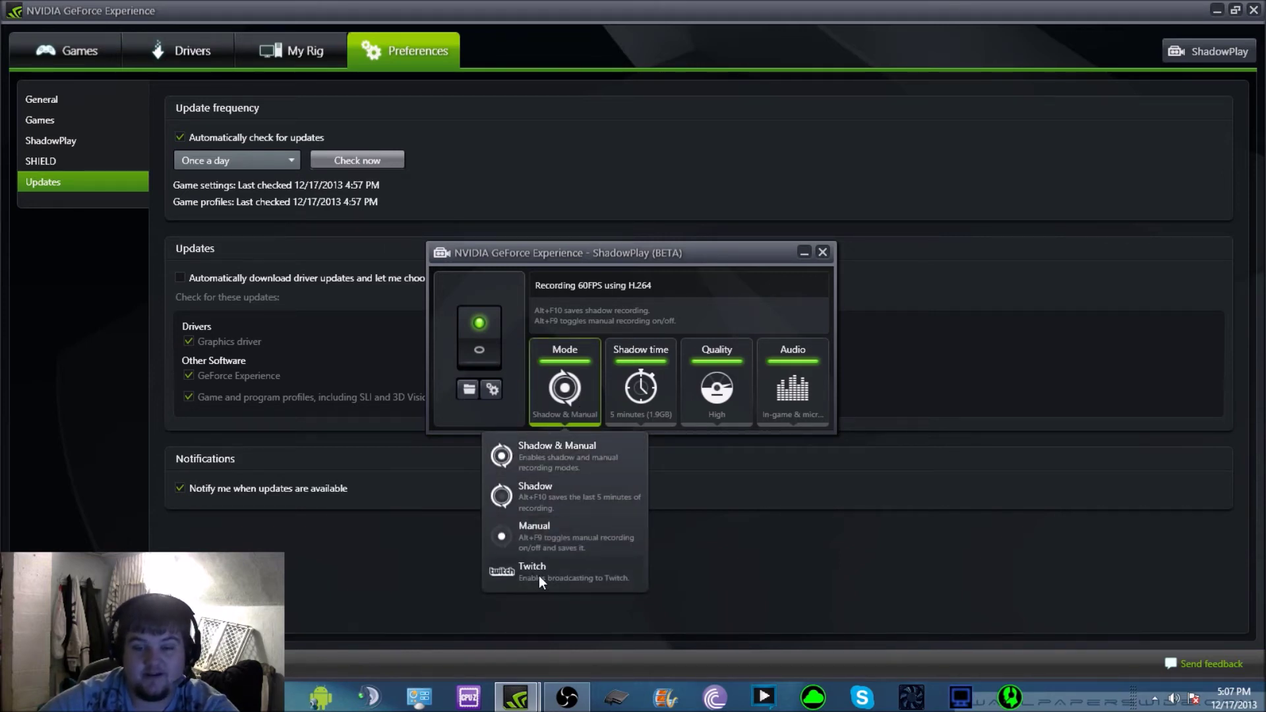
left_click(555, 393)
Set the ShadowPlay mode to Twitch and dismiss the Twitch login without signing in
left_click(552, 397)
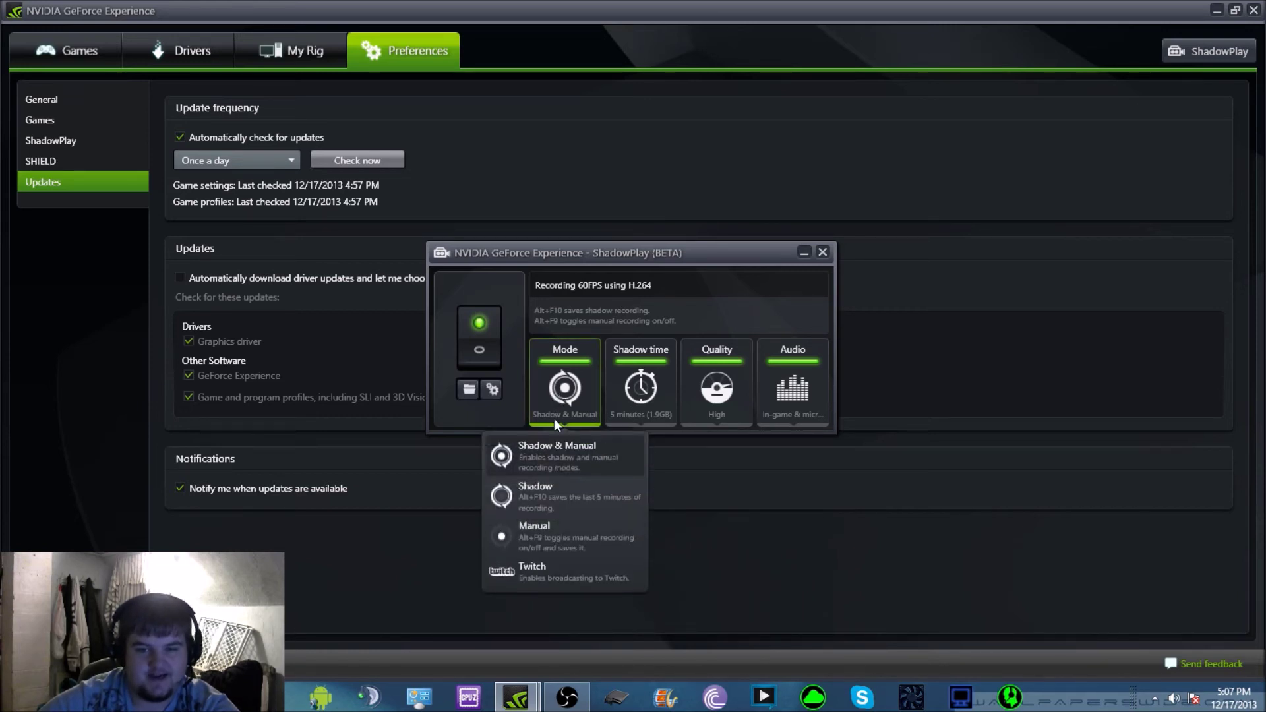
left_click(514, 565)
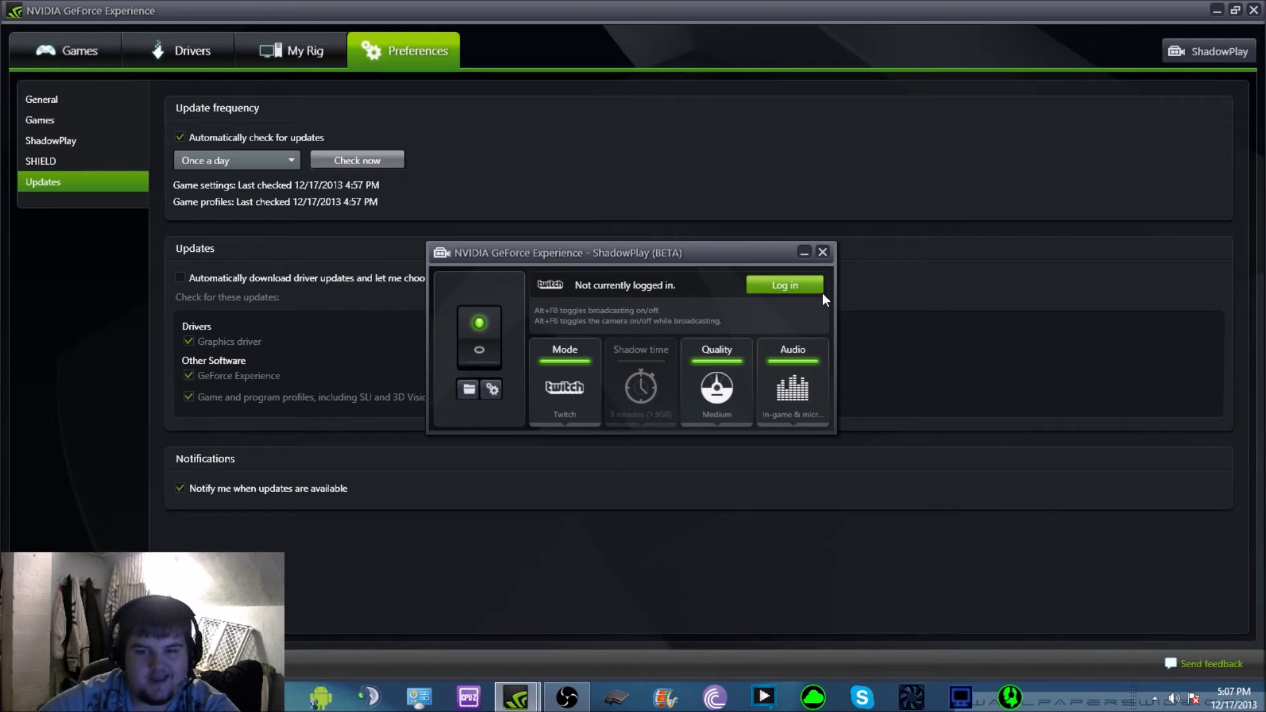
left_click(803, 291)
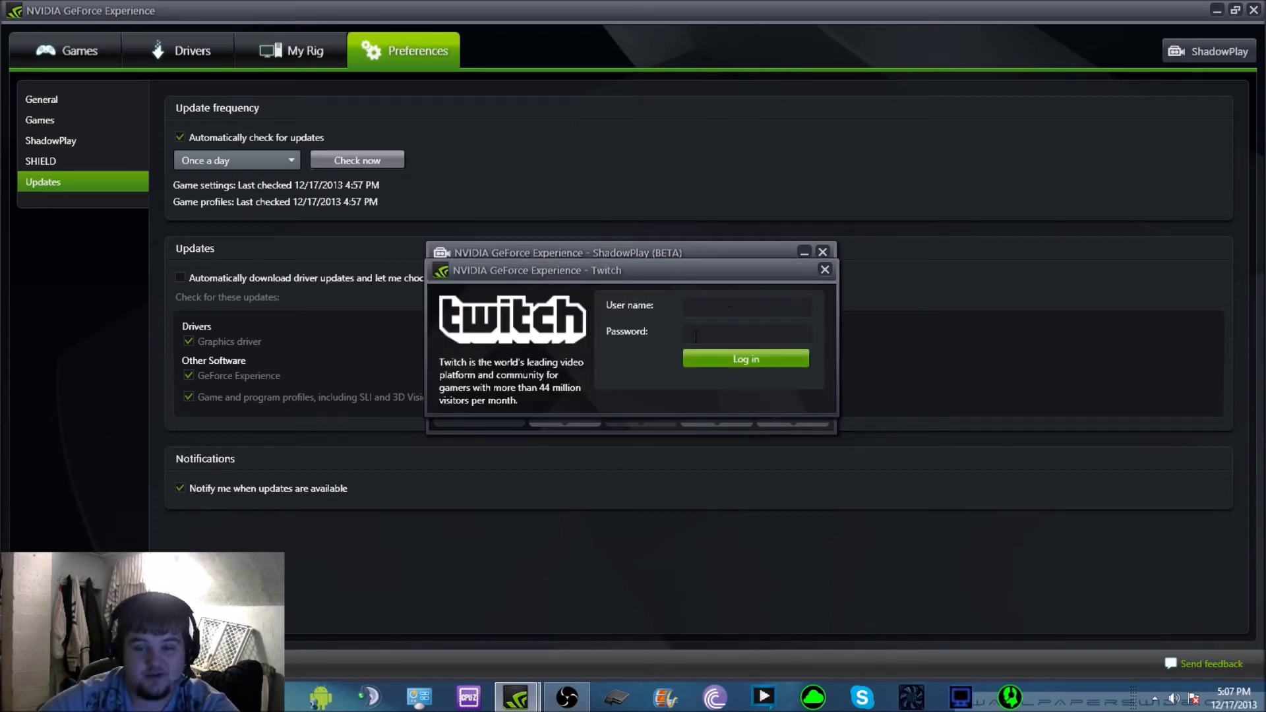
left_click(712, 307)
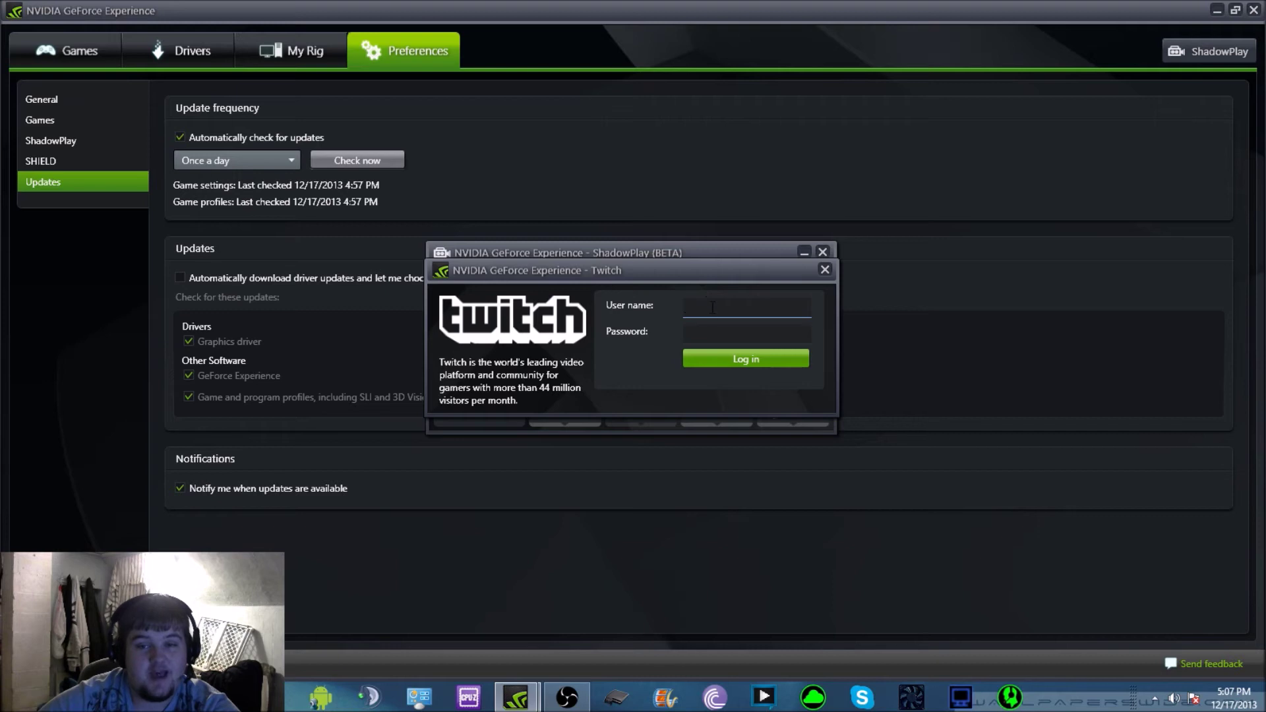
left_click(824, 269)
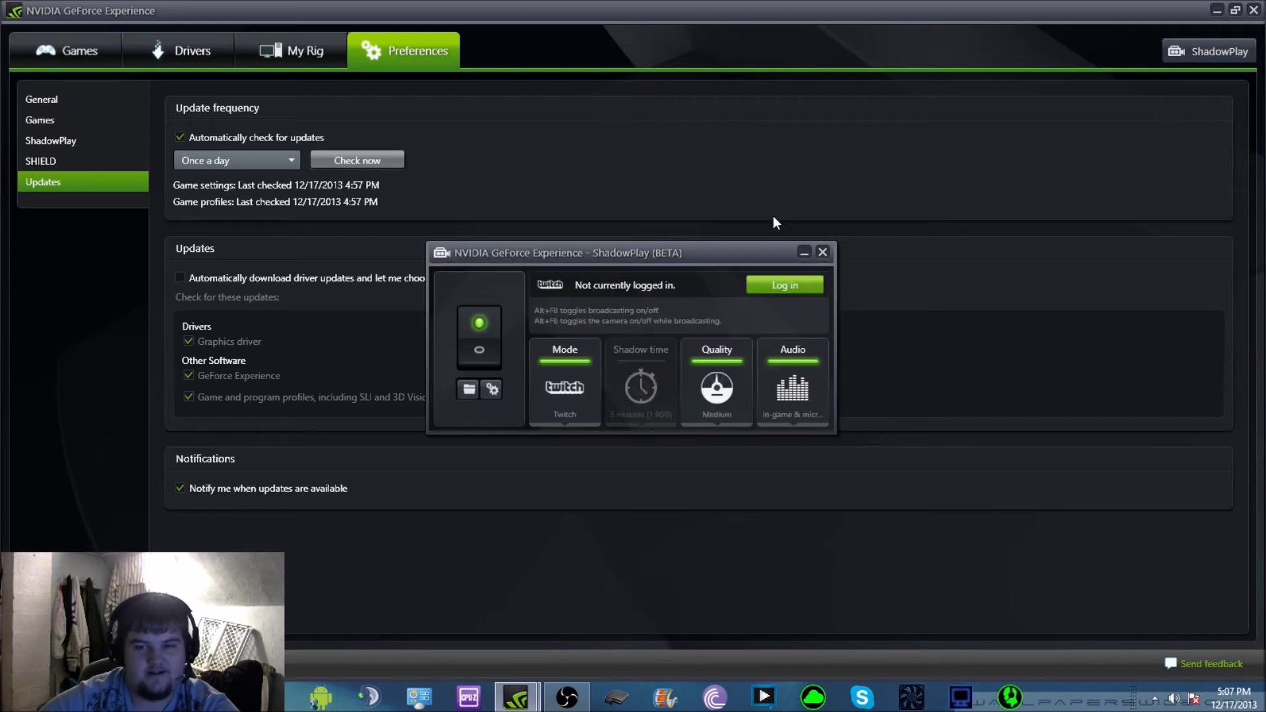
Keep Twitch broadcast quality at Medium and set audio capture to In-game only
left_click(564, 371)
left_click(564, 370)
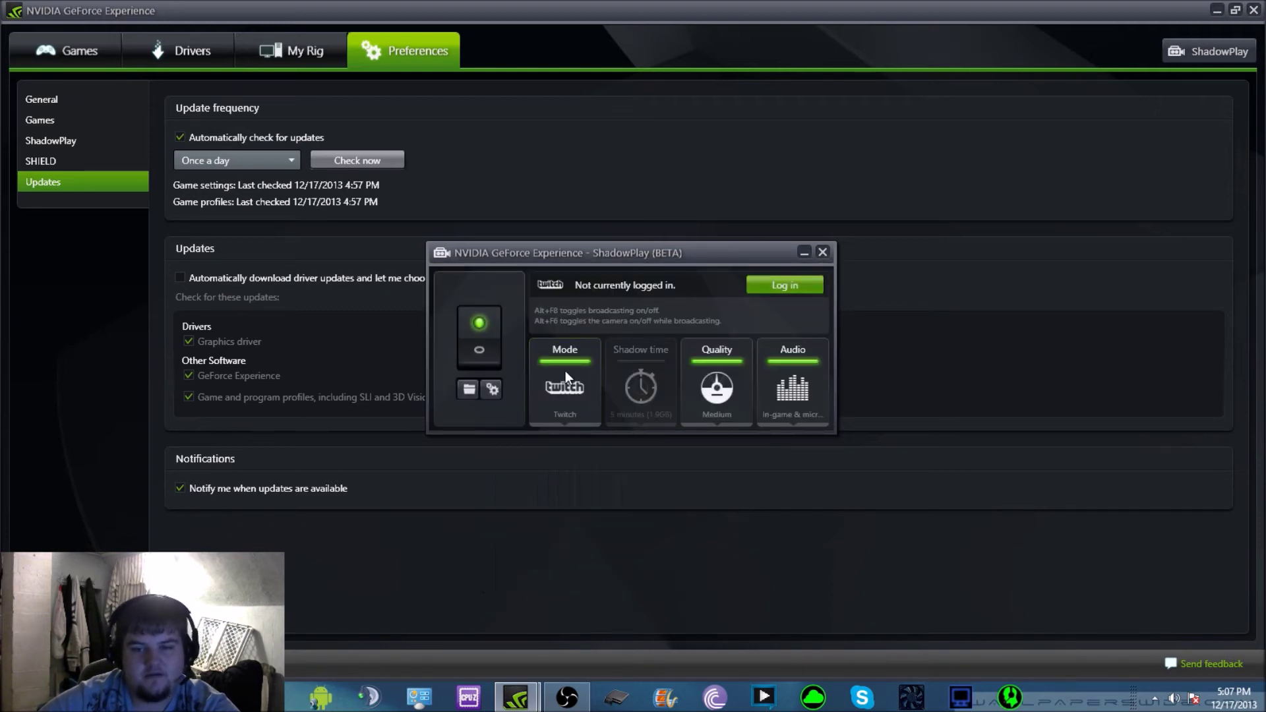
left_click(725, 394)
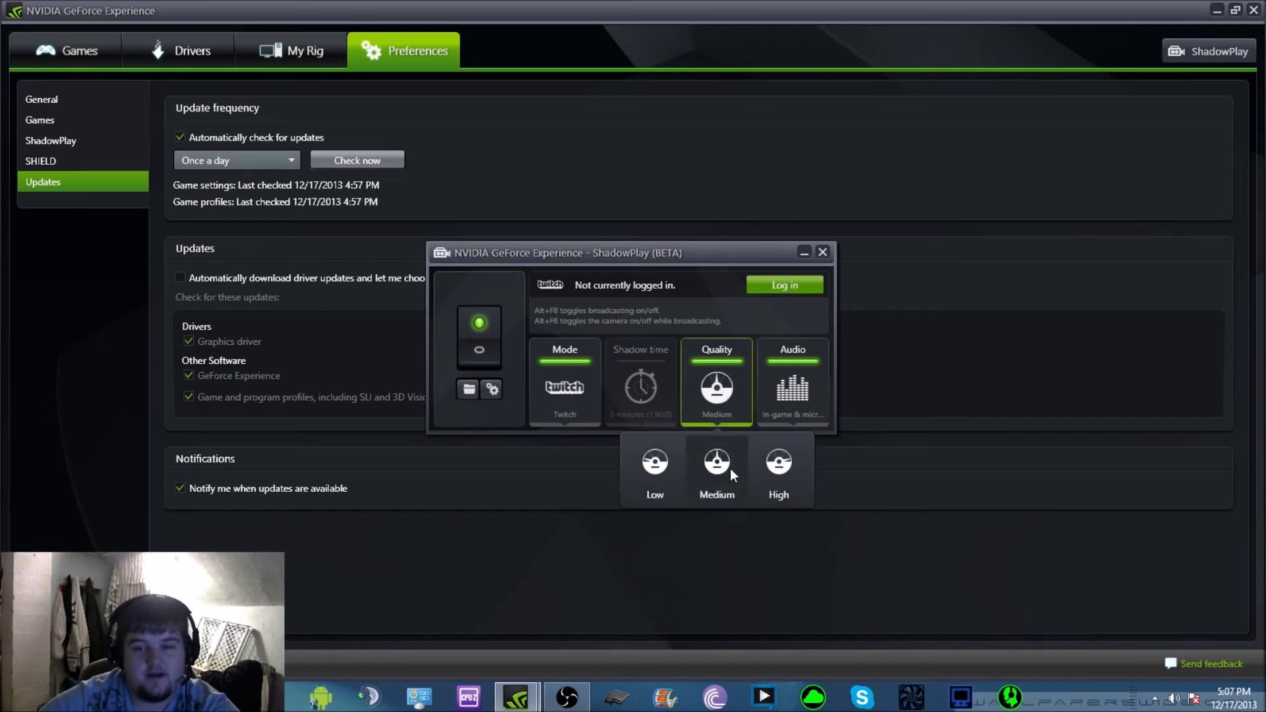
left_click(710, 473)
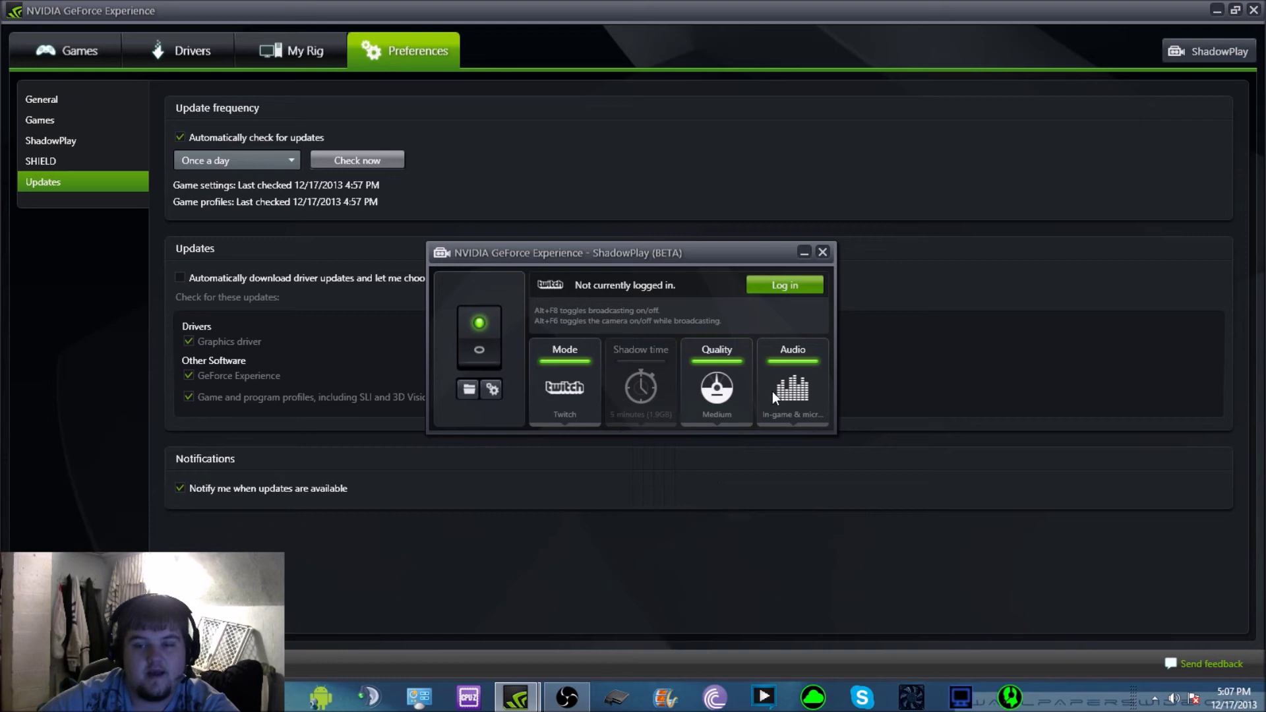
left_click(789, 389)
left_click(761, 468)
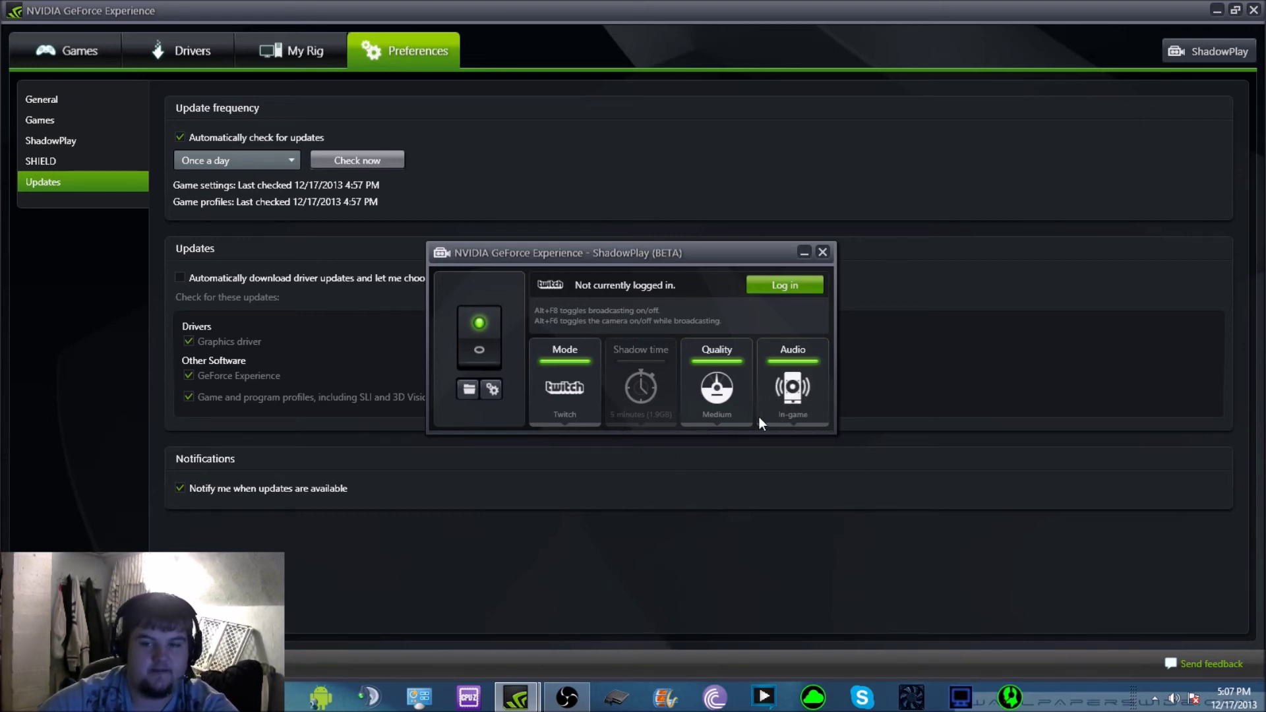
Reopen the ShadowPlay panel and switch audio to In-game & microphone
left_click(875, 386)
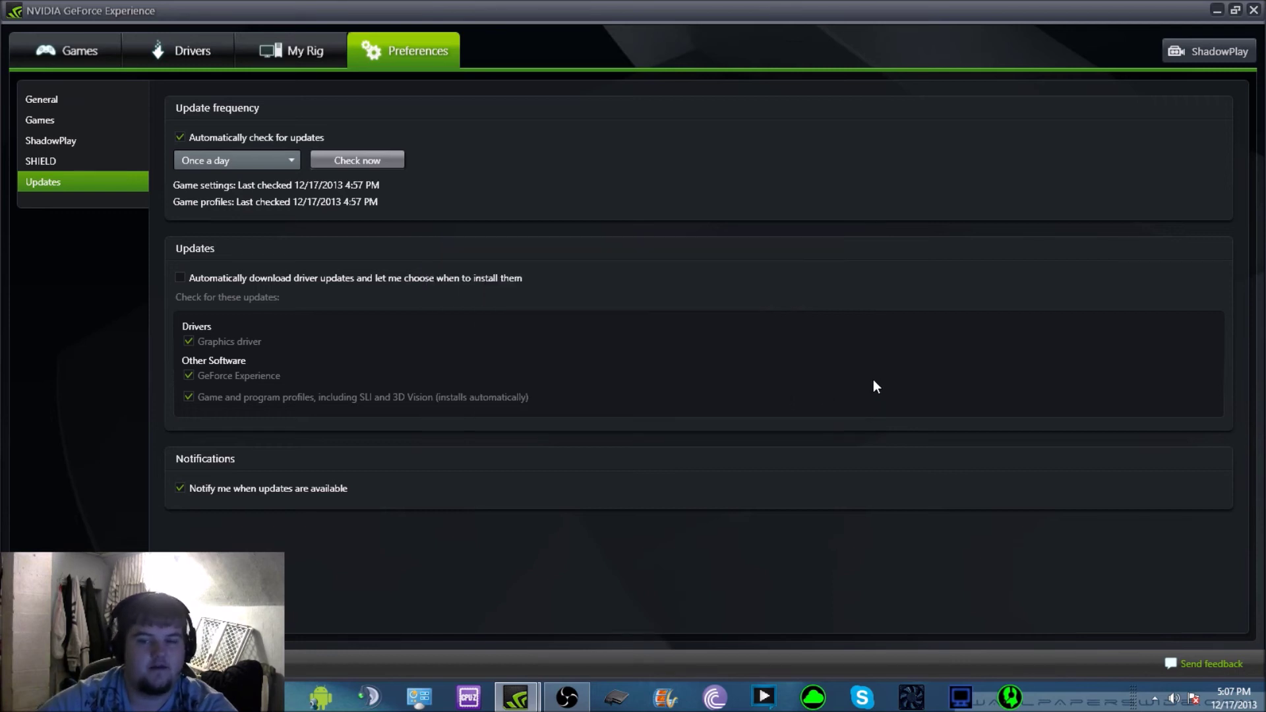
left_click(1209, 51)
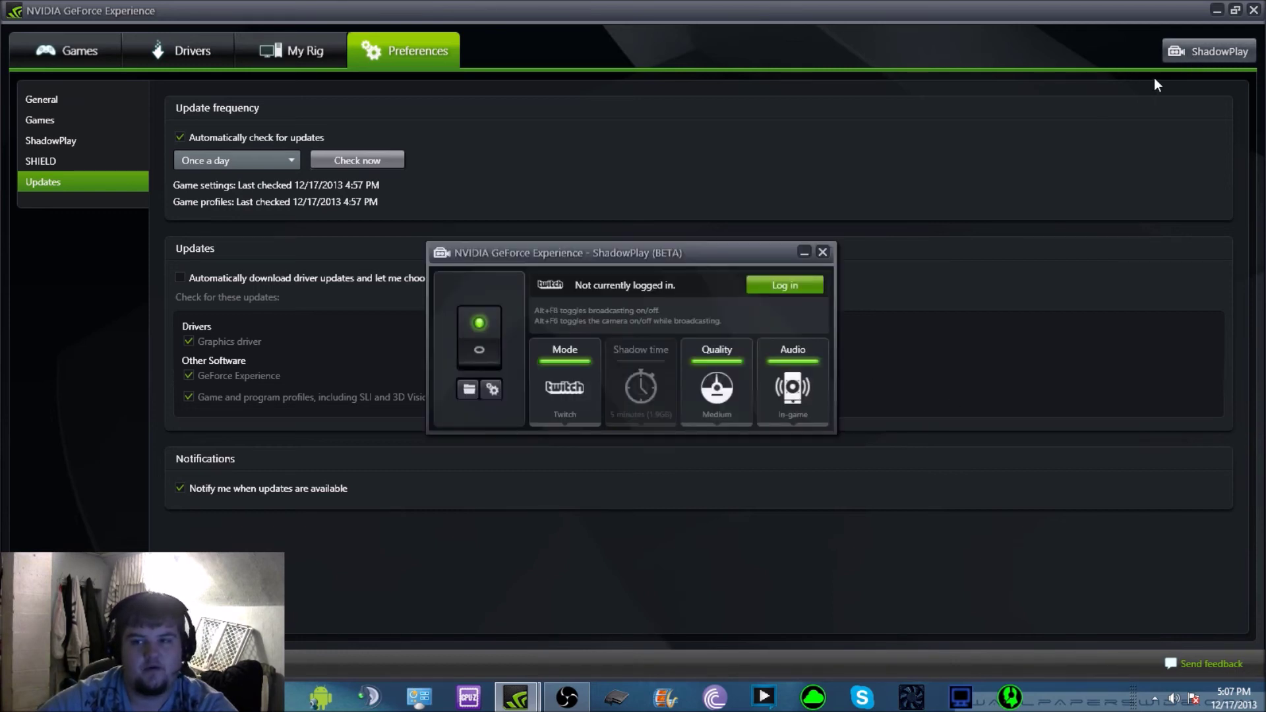
left_click(798, 393)
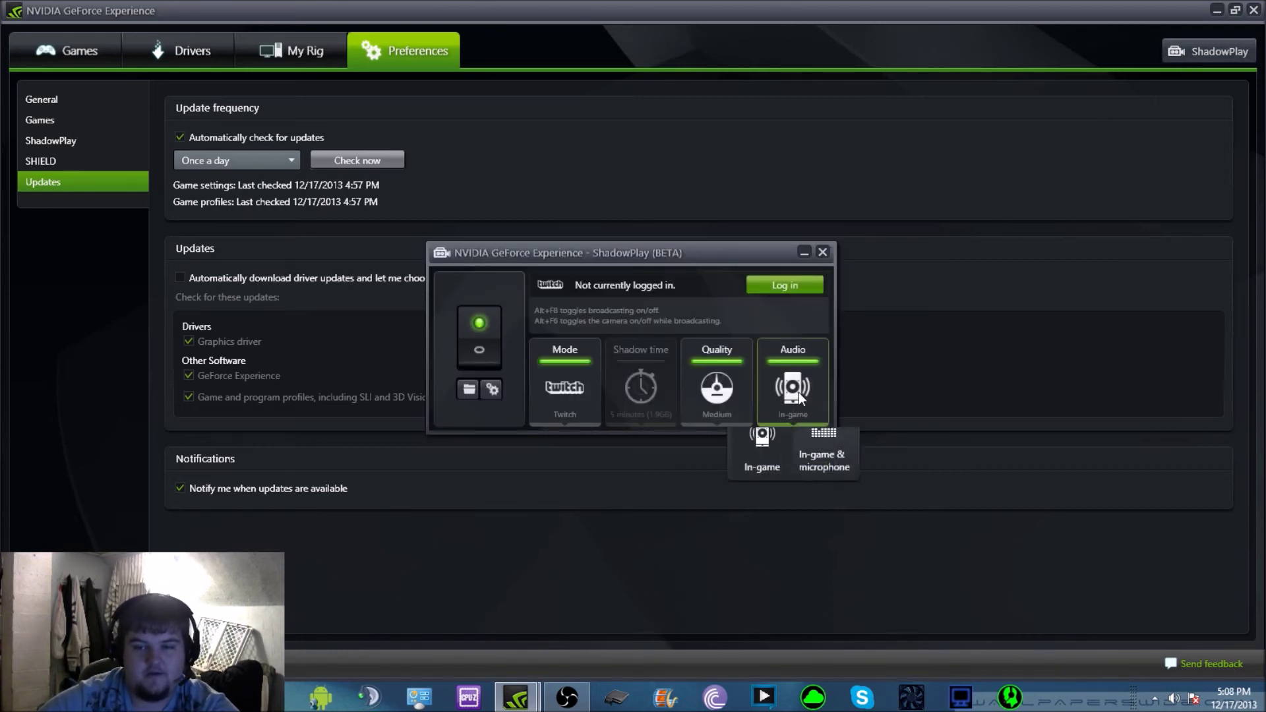
left_click(831, 469)
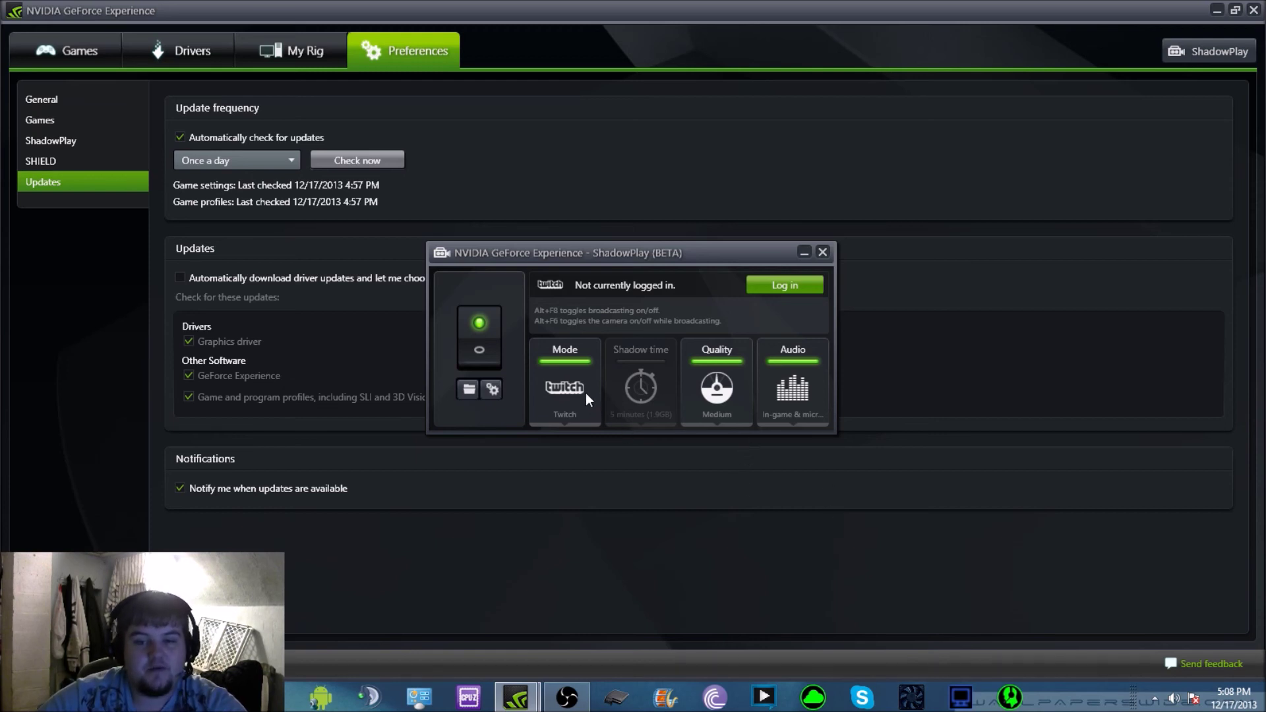
Confirm the broadcast quality stays at Medium and close the ShadowPlay panel
left_click(707, 375)
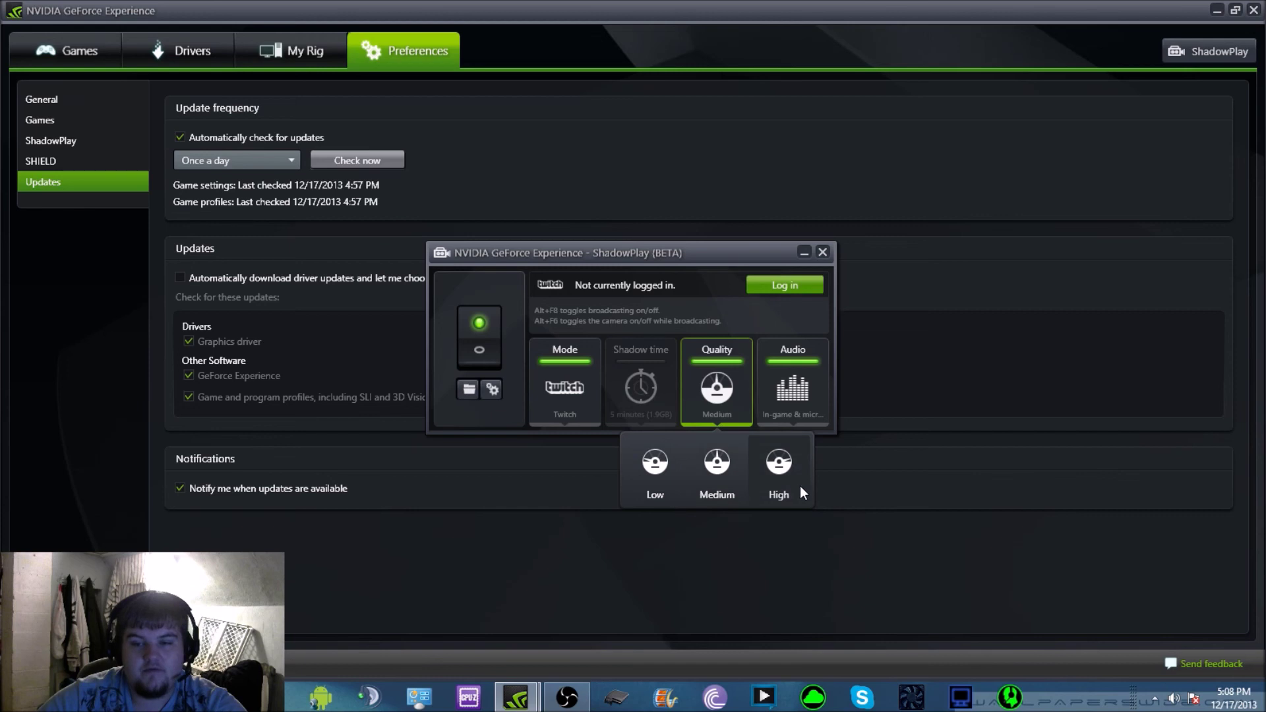
left_click(718, 477)
left_click(717, 388)
left_click(718, 461)
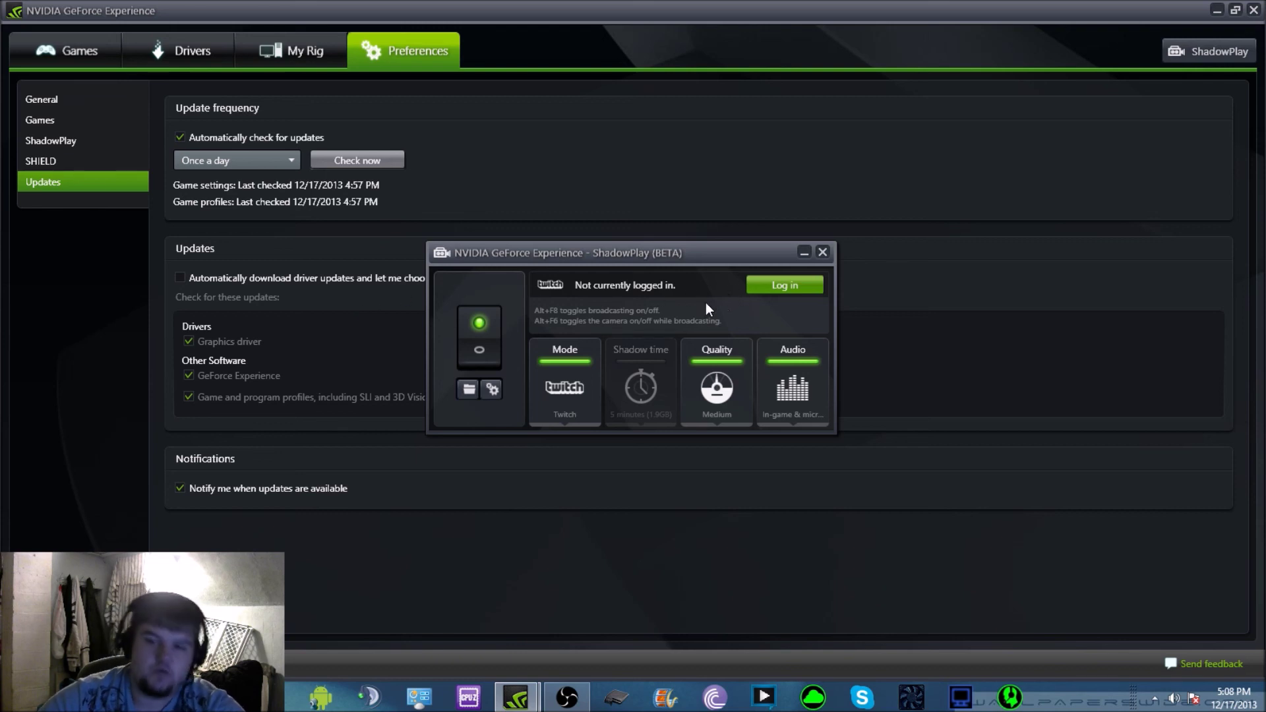
left_click(824, 255)
Minimise GeForce Experience to reveal the Windows desktop
left_click(1217, 11)
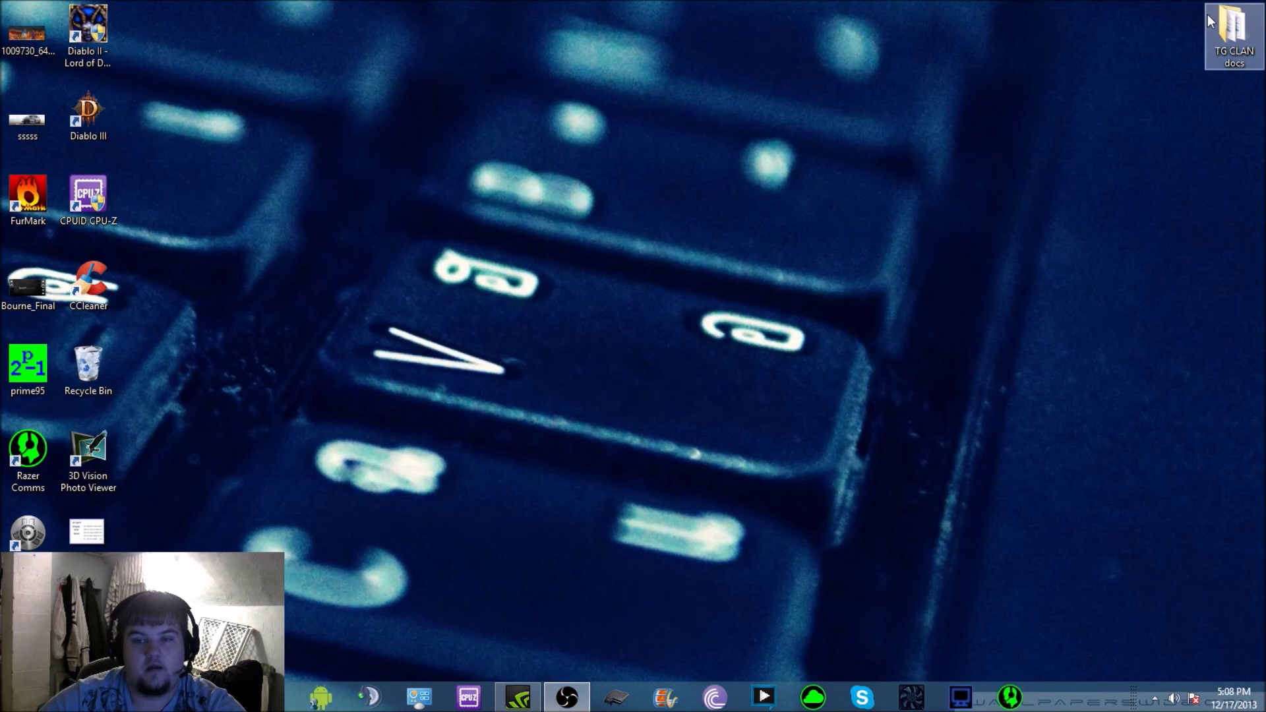